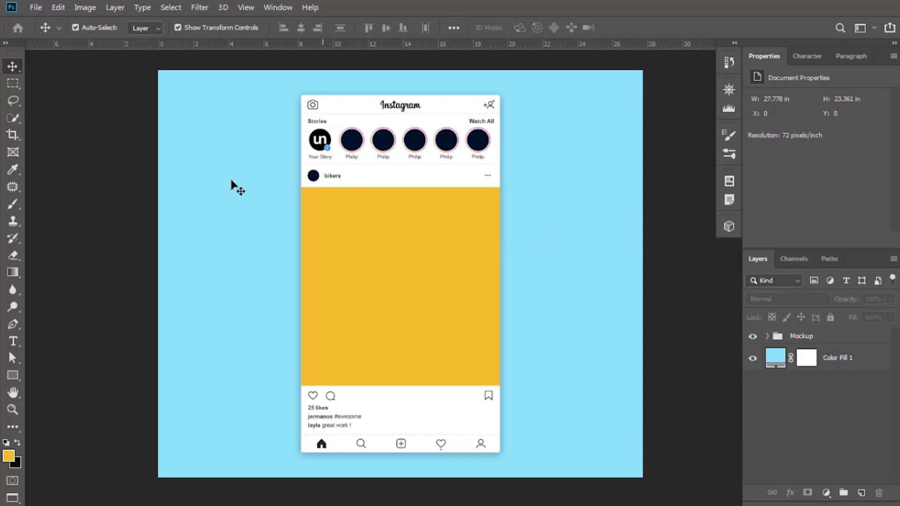
# - Open the Bike photo and unlock its Background layer
pyautogui.click(36, 9)
pyautogui.click(47, 34)
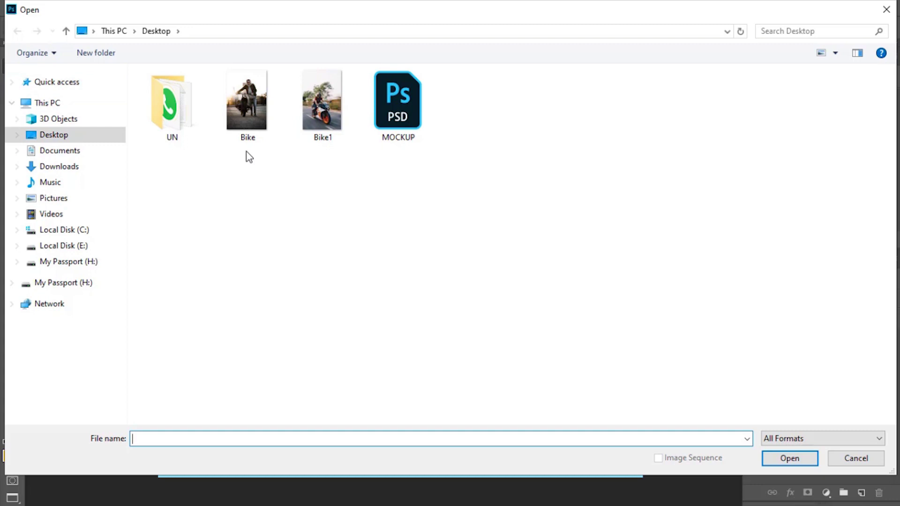
pyautogui.doubleClick(256, 102)
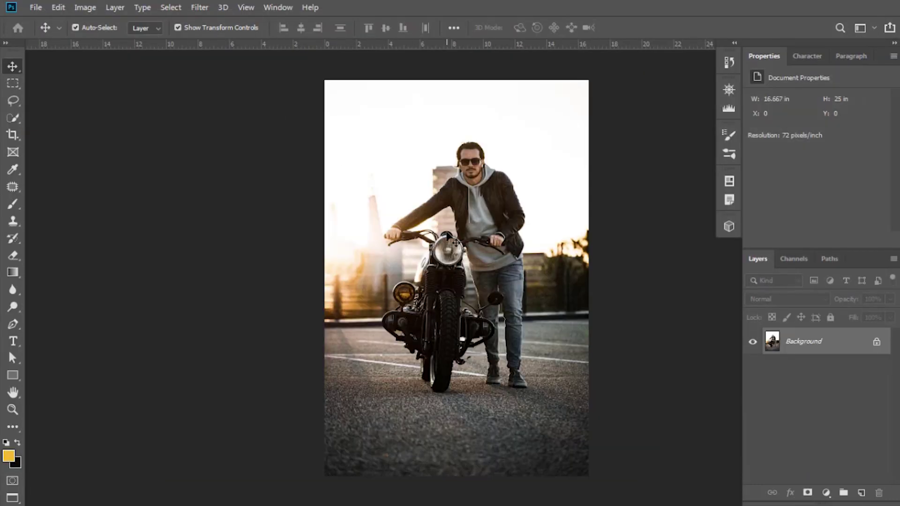
pyautogui.click(877, 344)
# - Drag the Bike photo into the mockup as Layer 30, then close Bike.jpg without saving
pyautogui.press('f')
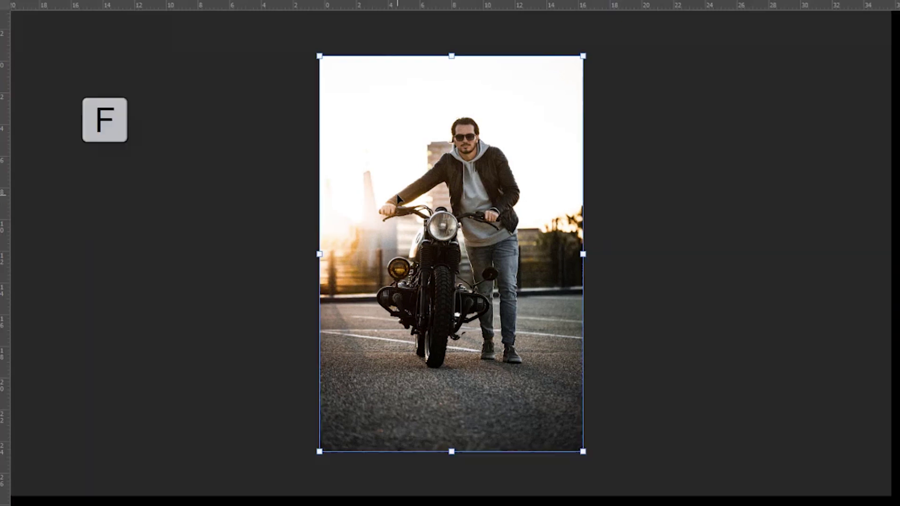
pyautogui.press('f')
pyautogui.moveTo(352, 198); pyautogui.dragTo(414, 277)
pyautogui.moveTo(407, 244); pyautogui.dragTo(407, 244)
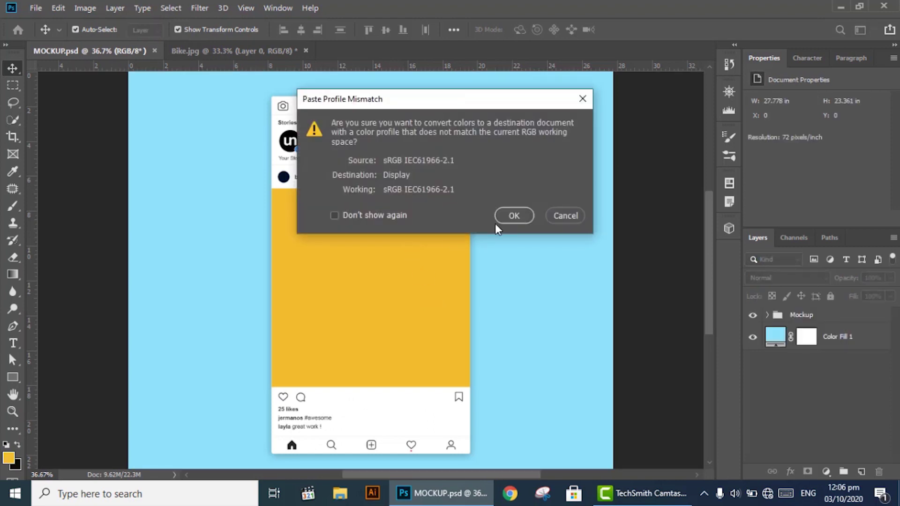
pyautogui.click(513, 216)
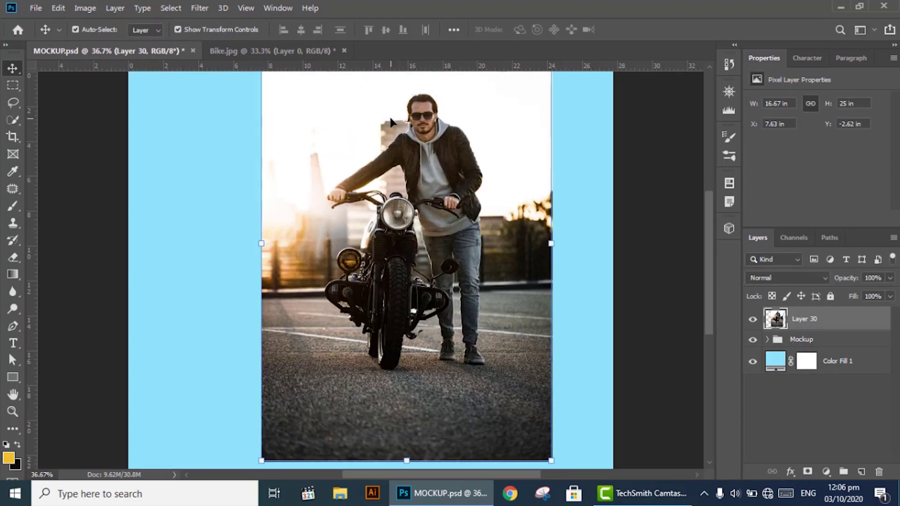
pyautogui.click(345, 50)
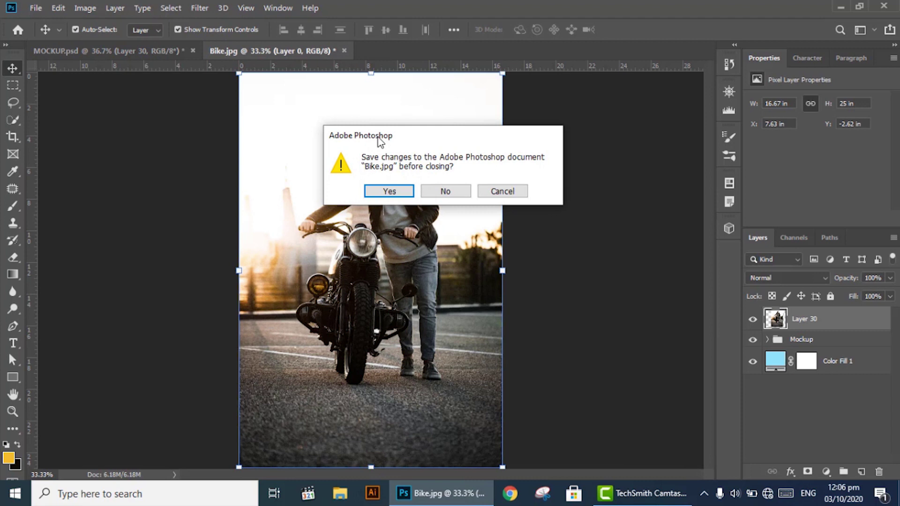
pyautogui.click(443, 192)
# - Scale the biker photo down into the post area with Free Transform and commit
pyautogui.press('f')
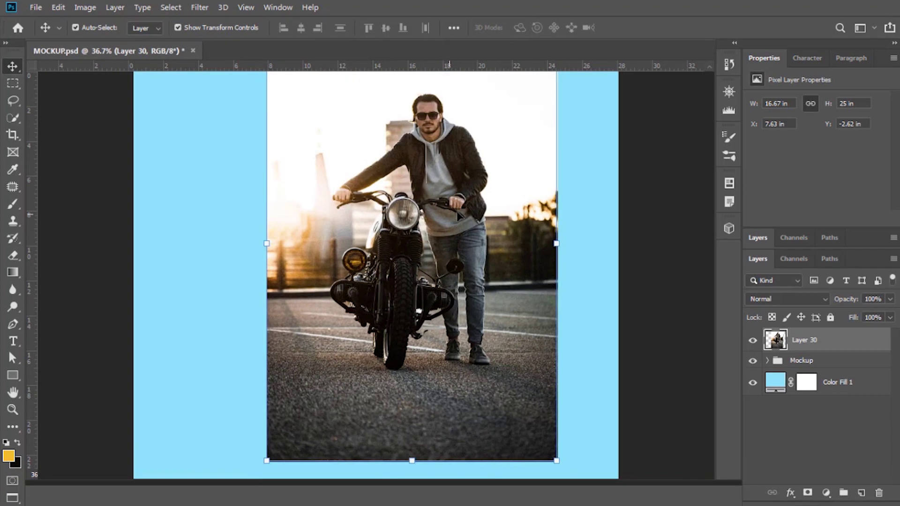
pyautogui.moveTo(540, 202); pyautogui.dragTo(454, 252)
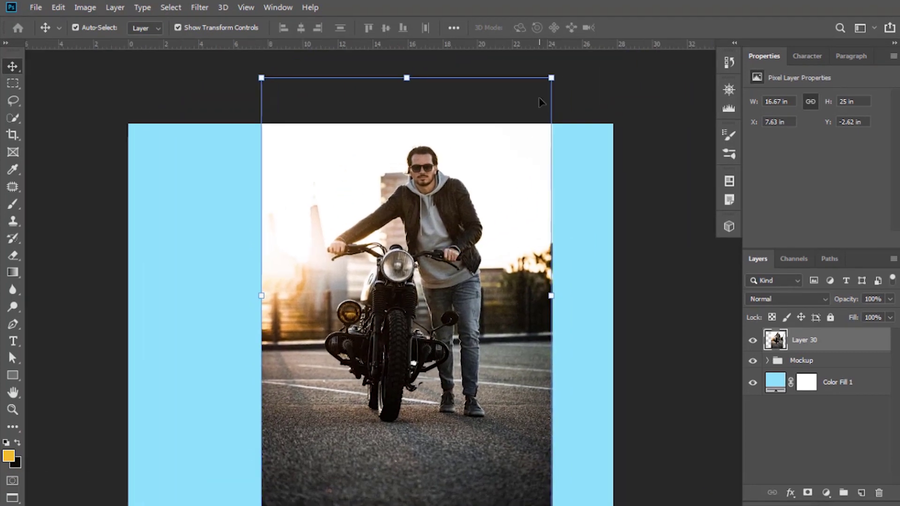
pyautogui.moveTo(555, 76); pyautogui.dragTo(417, 293)
pyautogui.moveTo(369, 361); pyautogui.dragTo(400, 306)
pyautogui.click(633, 29)
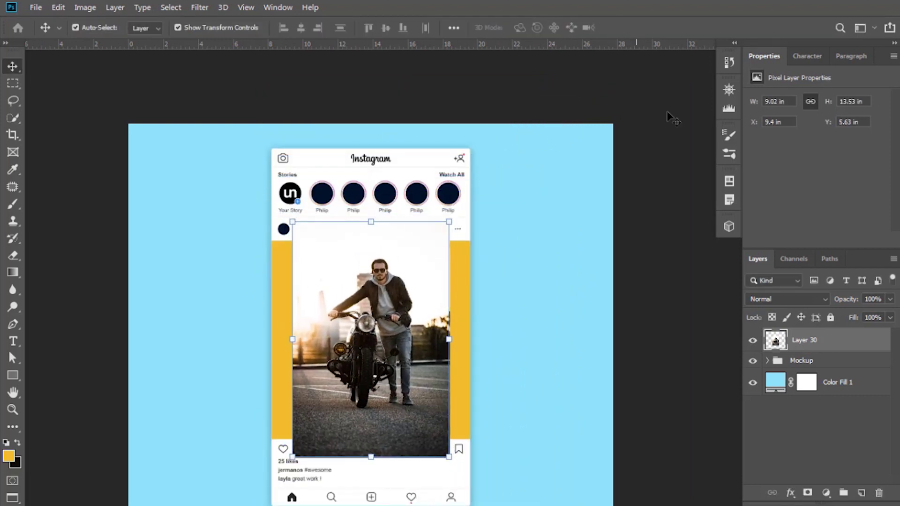
# - Move Layer 30 into the Mockup group just above Layer 29
pyautogui.click(767, 361)
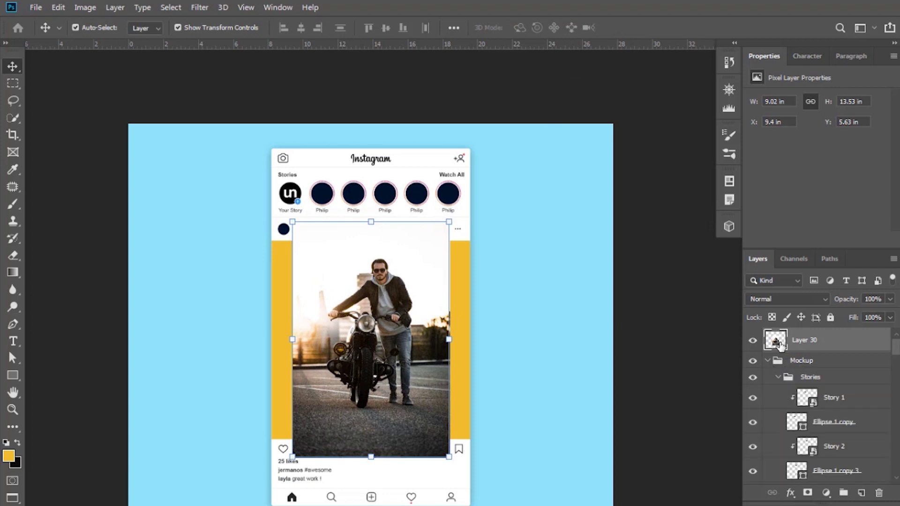
pyautogui.moveTo(780, 345); pyautogui.dragTo(814, 371)
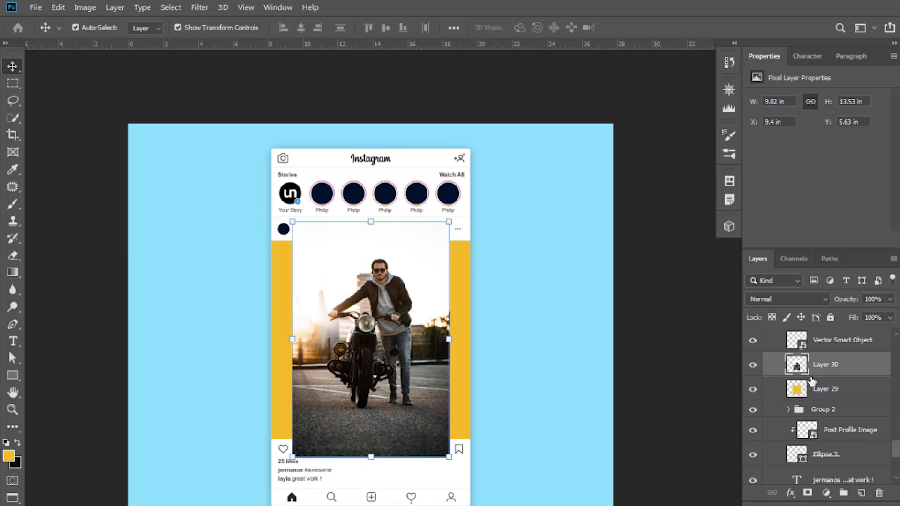
pyautogui.click(797, 392)
pyautogui.click(797, 371)
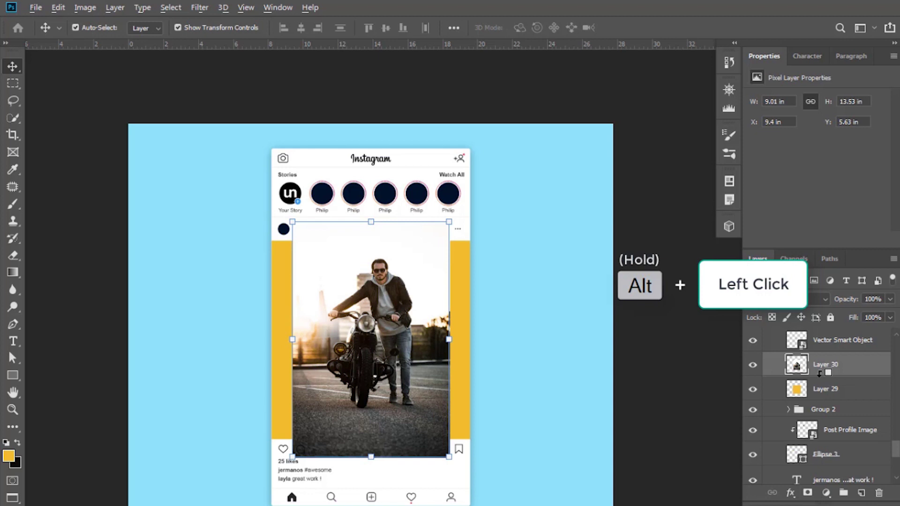
# - Clip Layer 30 to Layer 29 and enlarge it to about 143% to fill the post frame
pyautogui.keyDown('alt'); pyautogui.click(819, 373); pyautogui.keyUp('alt')
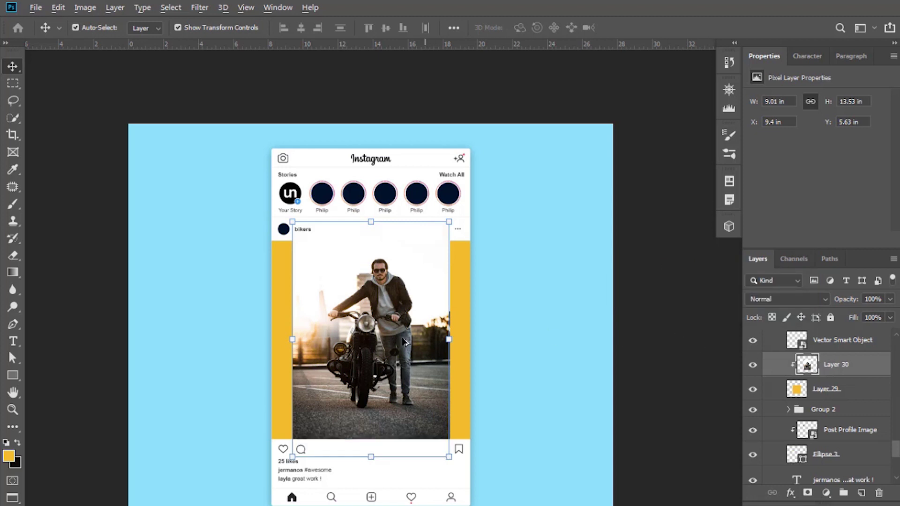
pyautogui.scroll(3, 404, 342)
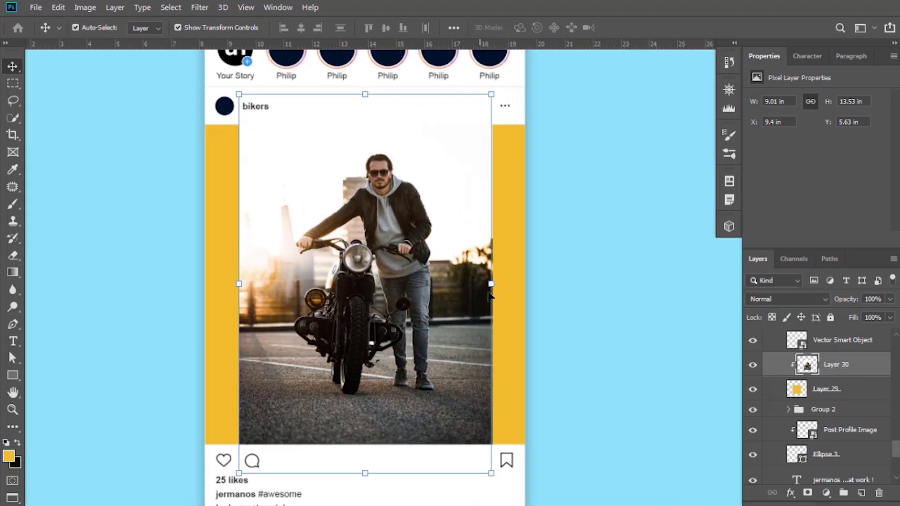
pyautogui.click(492, 284)
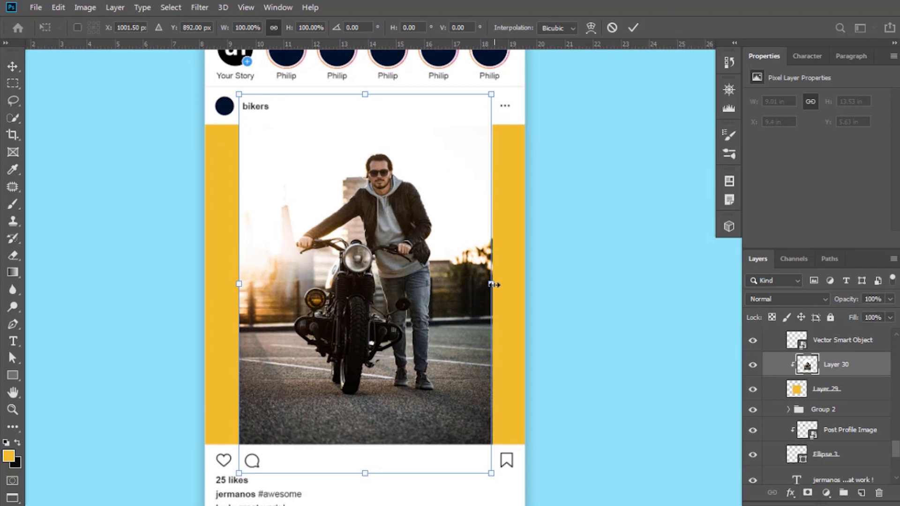
pyautogui.moveTo(493, 284); pyautogui.dragTo(546, 285)
pyautogui.moveTo(401, 268); pyautogui.dragTo(405, 299)
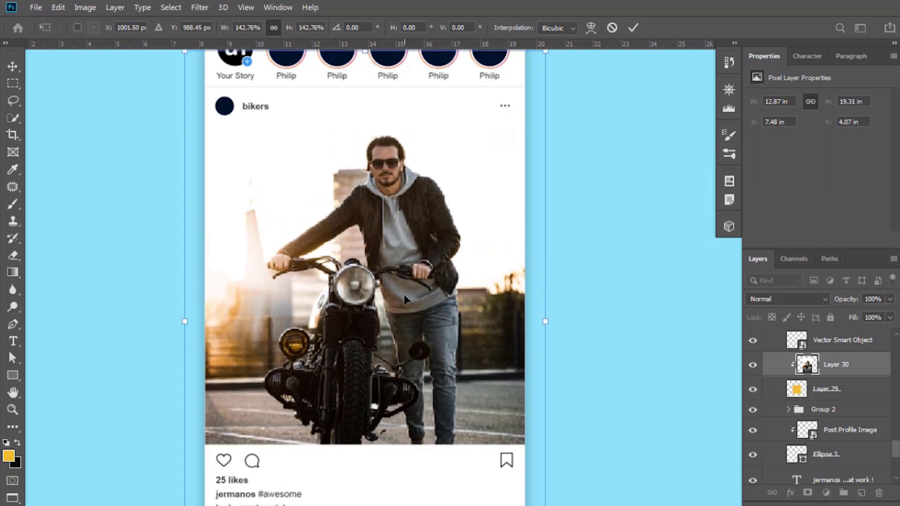
pyautogui.click(633, 27)
pyautogui.moveTo(425, 278); pyautogui.dragTo(445, 229)
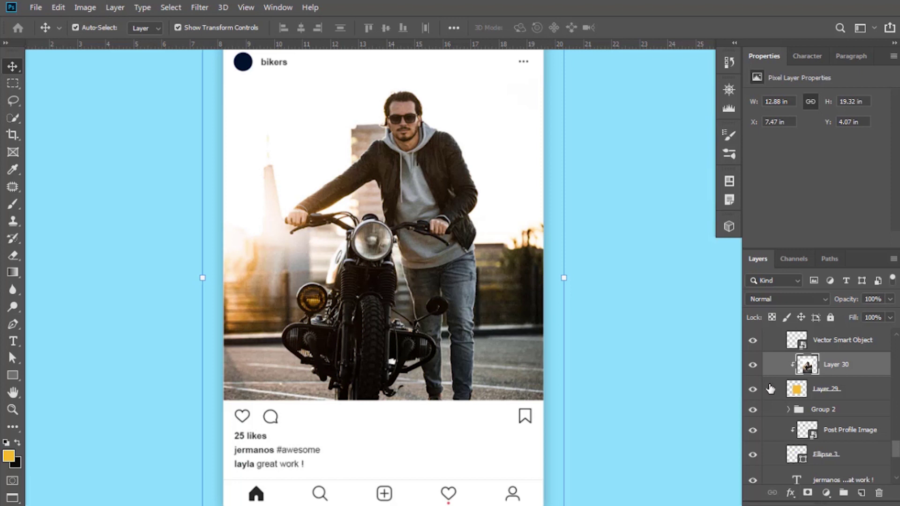
# - Duplicate Layer 30 and set the copy's opacity to 43%
pyautogui.hotkey('ctrl', 'j')
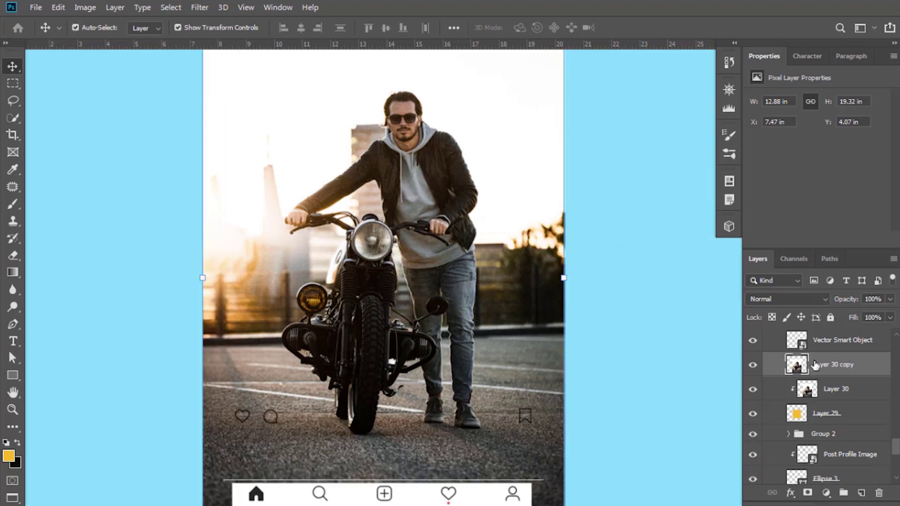
pyautogui.click(889, 300)
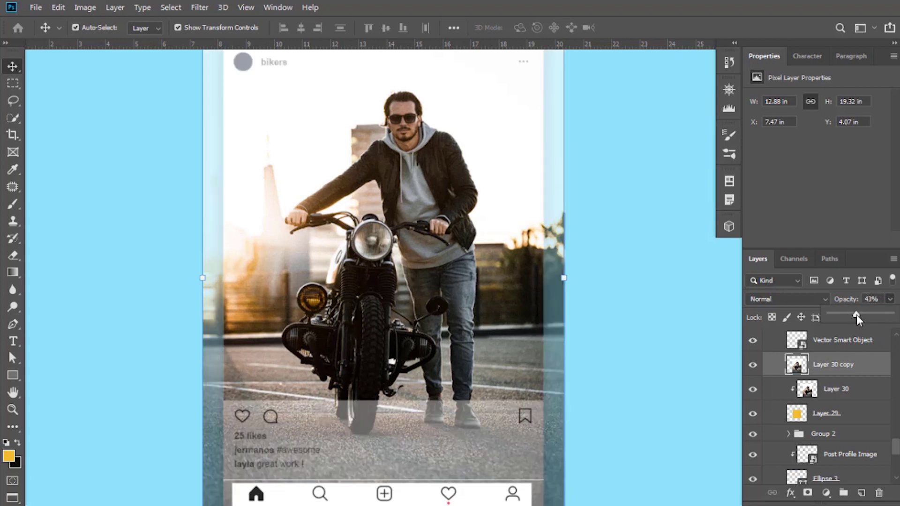
pyautogui.scroll(-2, 612, 340)
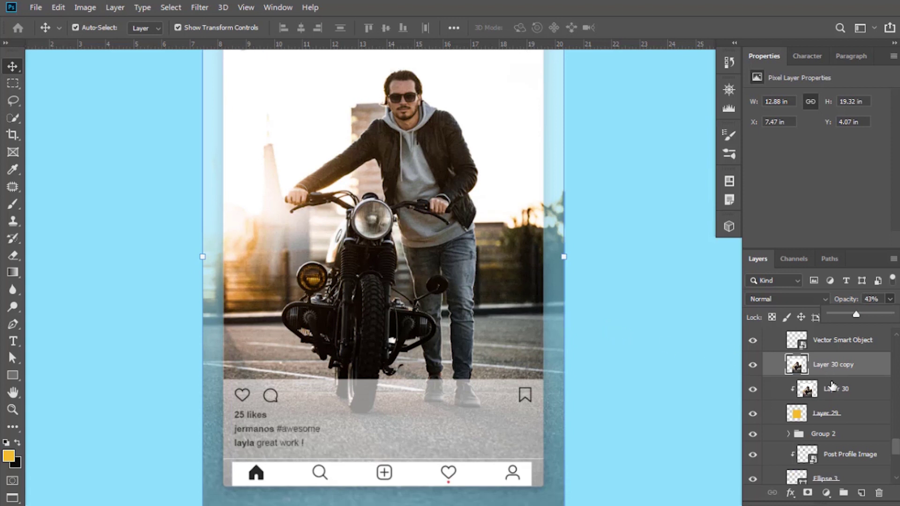
# - Select Layer 30 and its copy and nudge both slightly downward
pyautogui.click(834, 396)
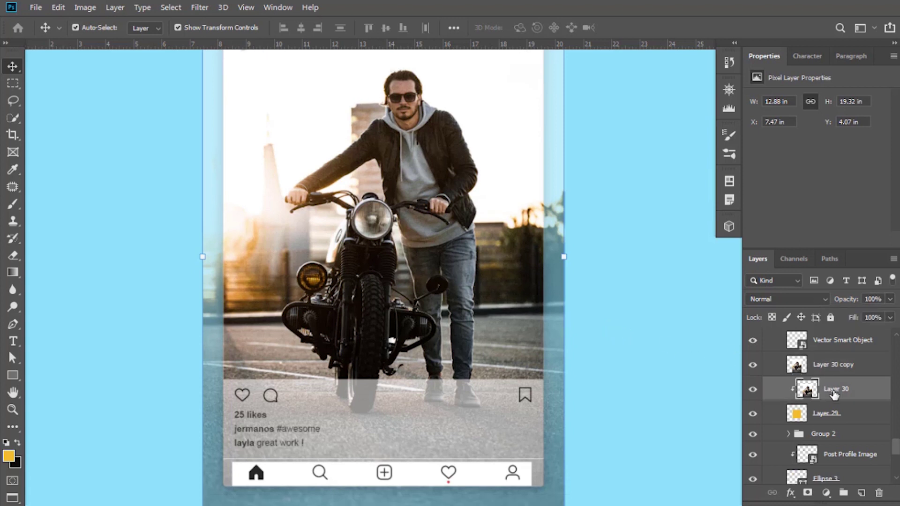
pyautogui.keyDown('shift'); pyautogui.click(823, 371); pyautogui.keyUp('shift')
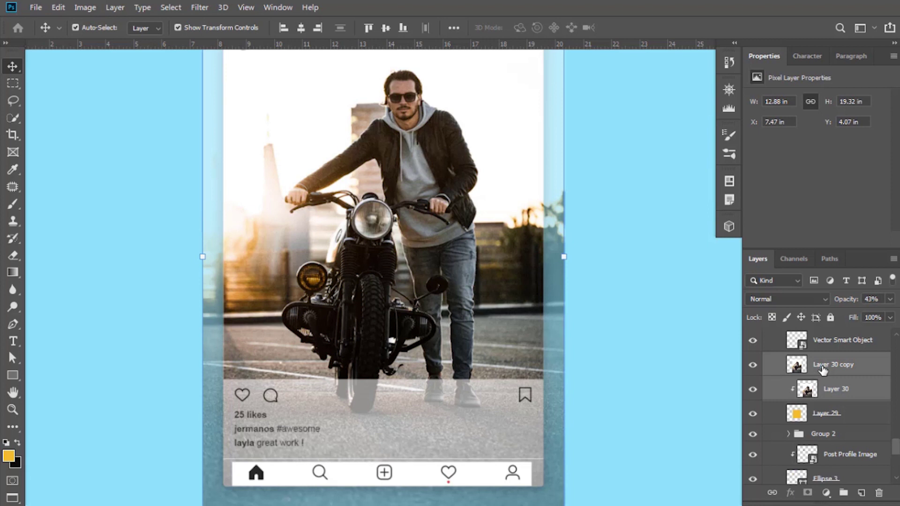
pyautogui.press('ctrl')
pyautogui.click(565, 256)
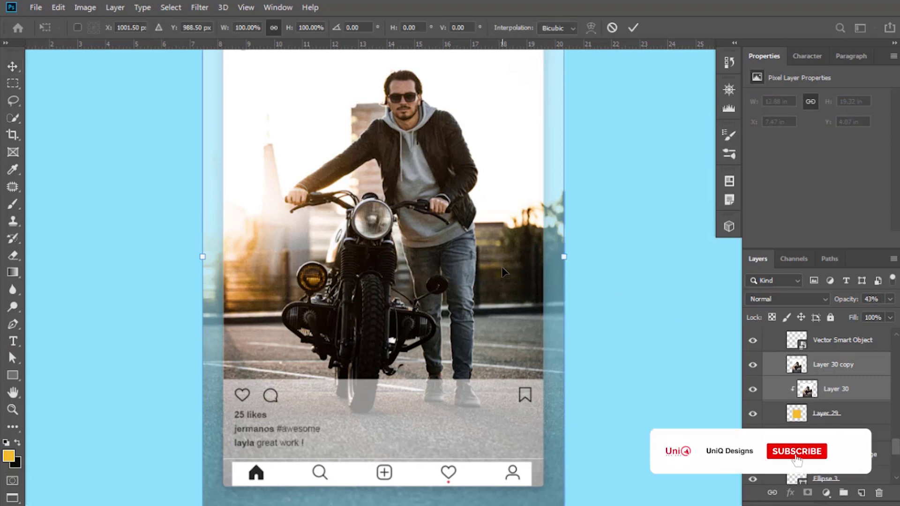
pyautogui.scroll(-1, 503, 253)
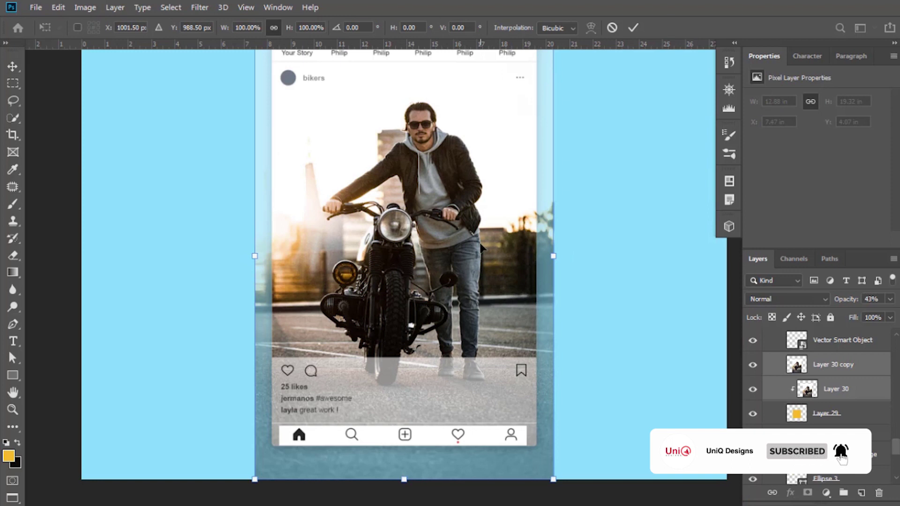
pyautogui.moveTo(481, 247); pyautogui.dragTo(453, 255)
pyautogui.click(634, 28)
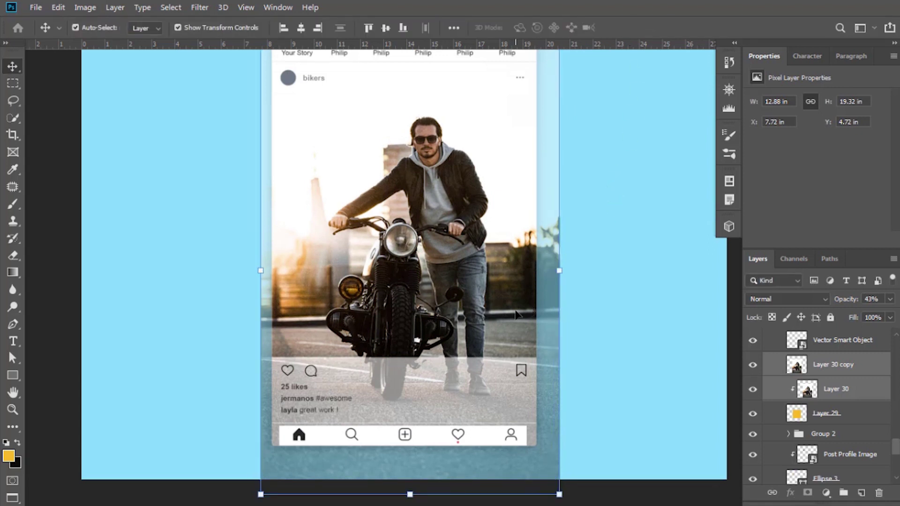
# - On Layer 30 copy, draw a rectangular selection over the post's lower card area
pyautogui.click(798, 370)
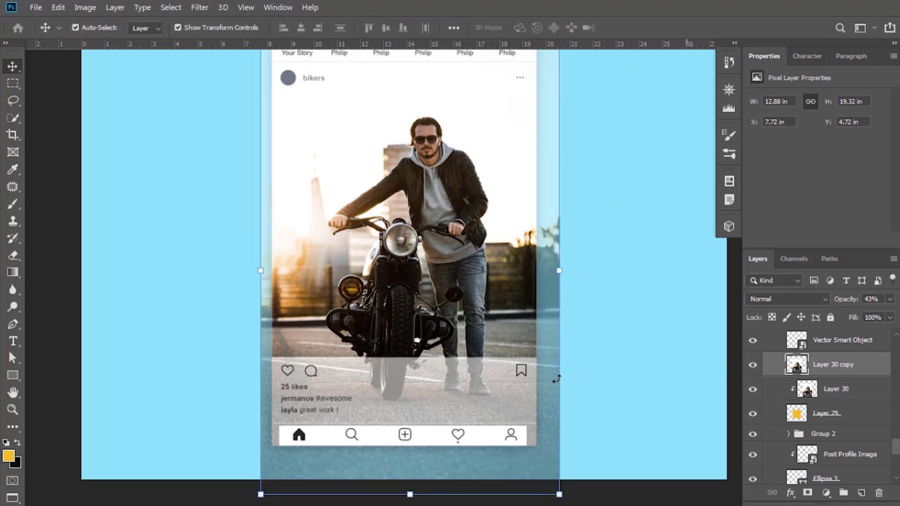
pyautogui.scroll(6, 420, 415)
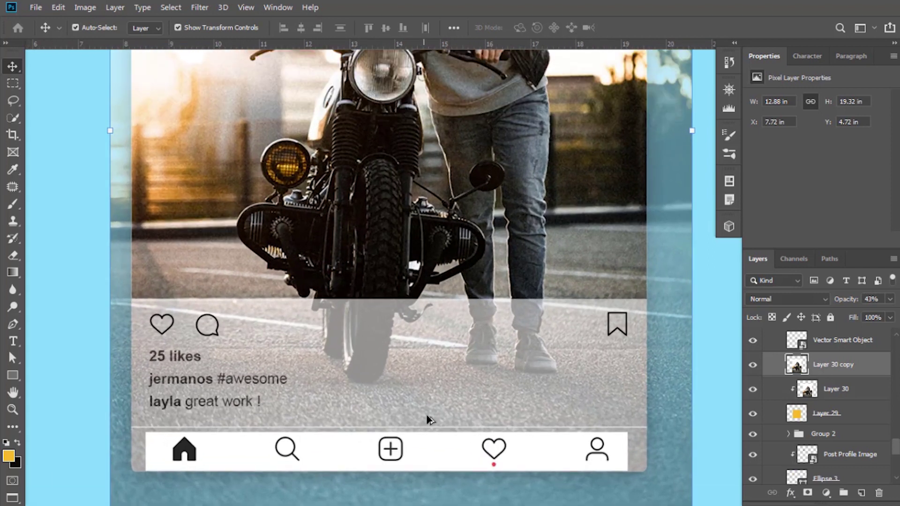
pyautogui.scroll(1, 429, 393)
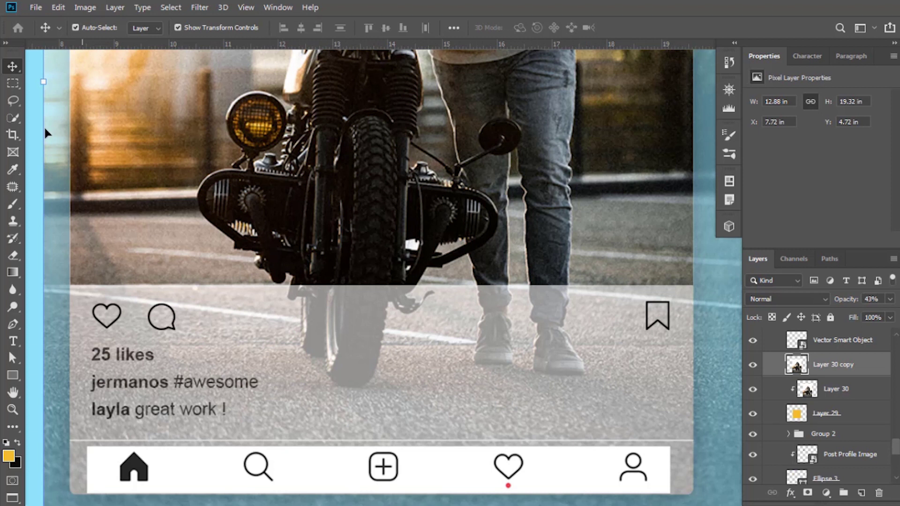
pyautogui.click(8, 88)
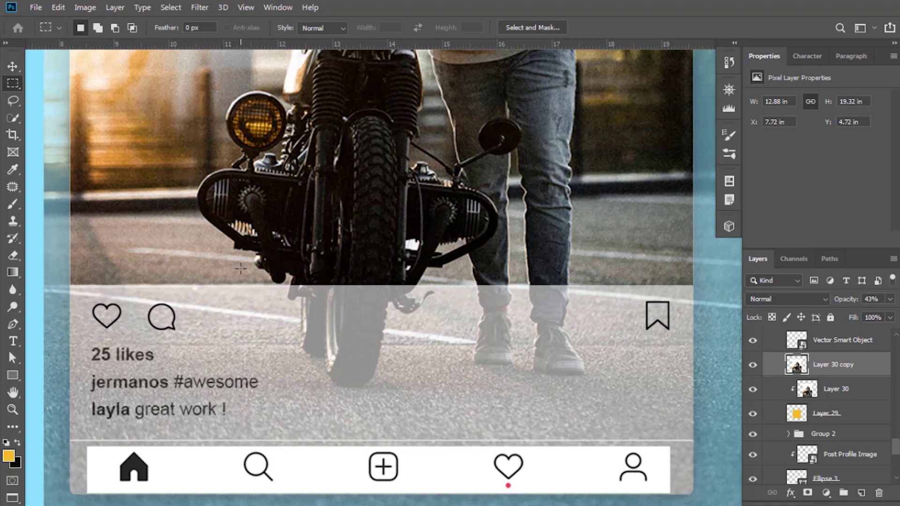
pyautogui.moveTo(241, 268); pyautogui.dragTo(640, 402)
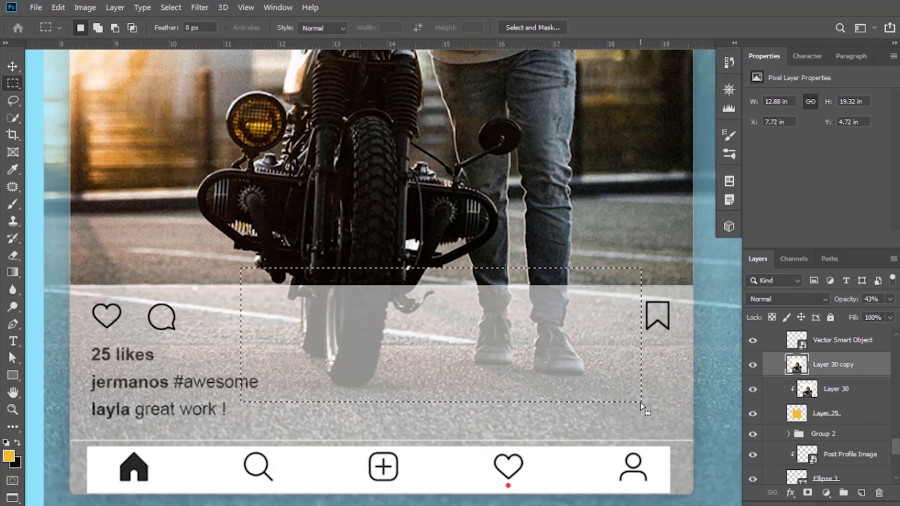
# - Invert the selection, delete everything outside the rectangle, and deselect
pyautogui.rightClick(427, 299)
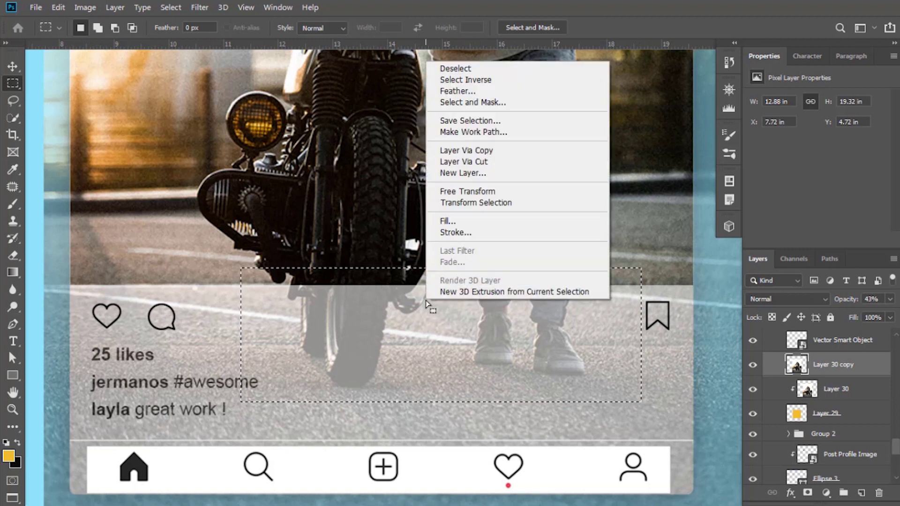
pyautogui.click(449, 82)
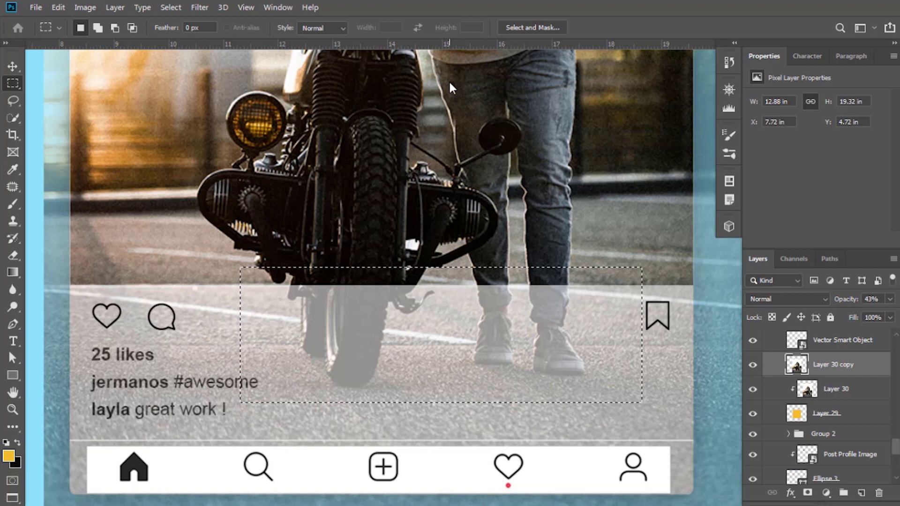
pyautogui.press('Delete')
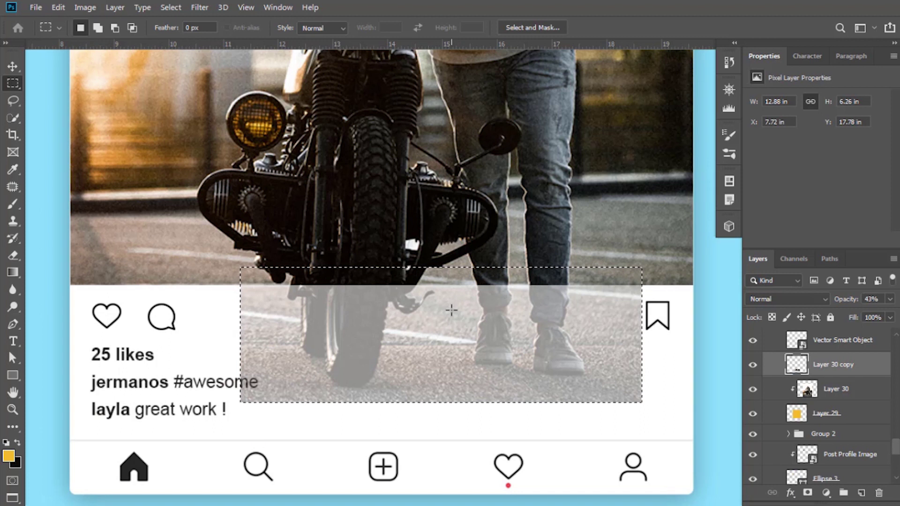
pyautogui.hotkey('ctrl', 'd')
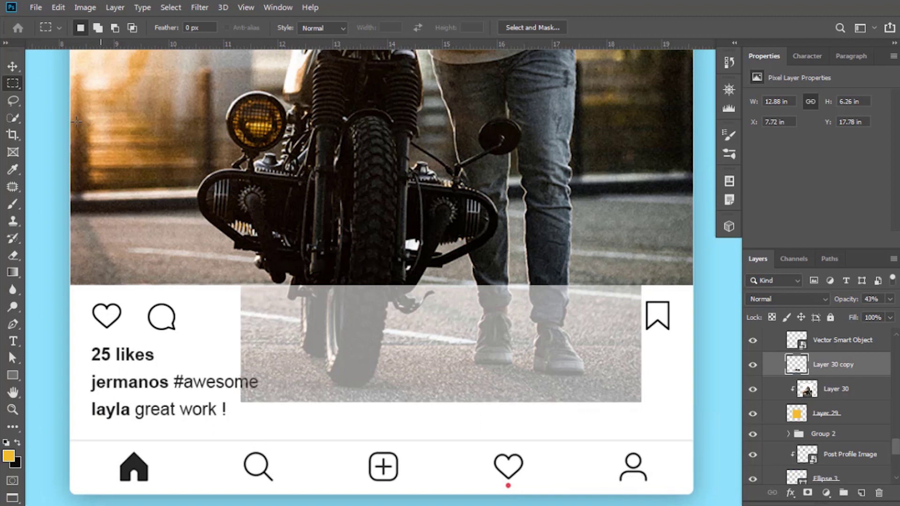
# - Raise Layer 30 copy's opacity to 86%
pyautogui.click(13, 65)
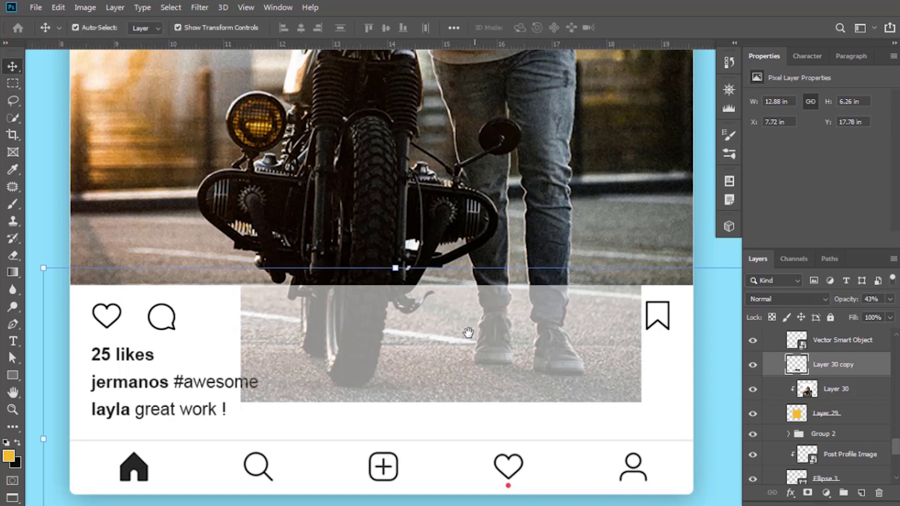
pyautogui.moveTo(468, 334); pyautogui.dragTo(541, 304)
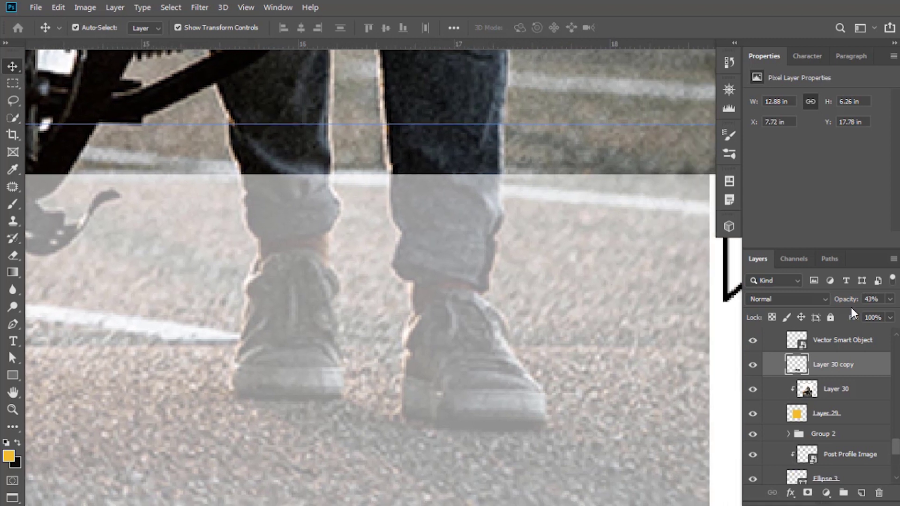
pyautogui.click(890, 300)
pyautogui.moveTo(884, 315); pyautogui.dragTo(885, 316)
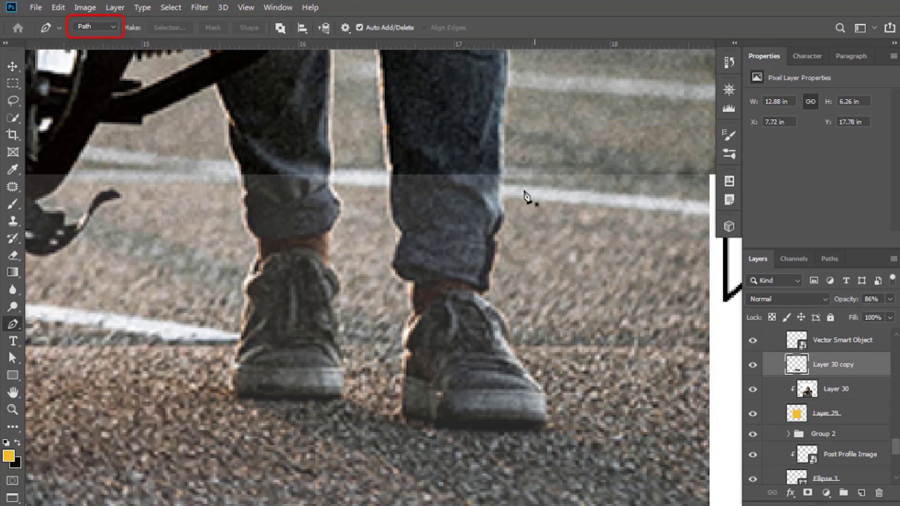
pyautogui.scroll(5, 520, 192)
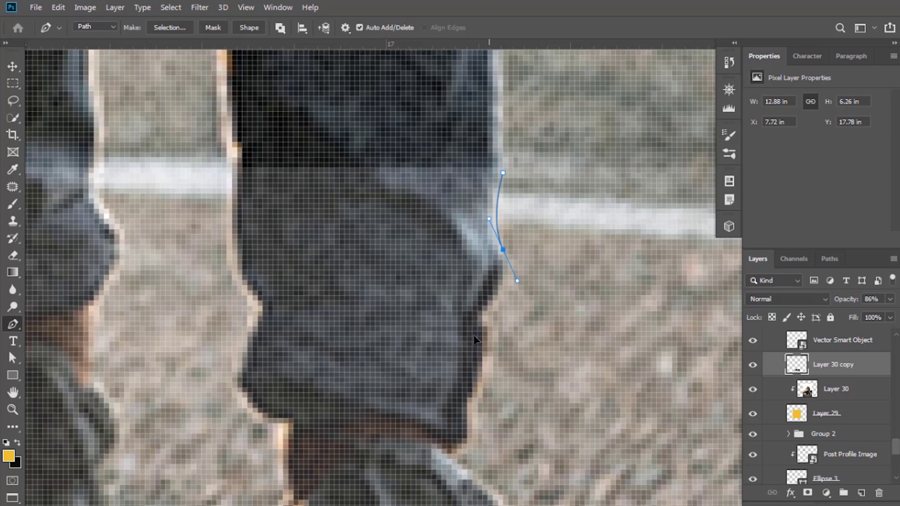
pyautogui.scroll(10, 475, 332)
pyautogui.scroll(-10, 382, 318)
pyautogui.scroll(4, 507, 264)
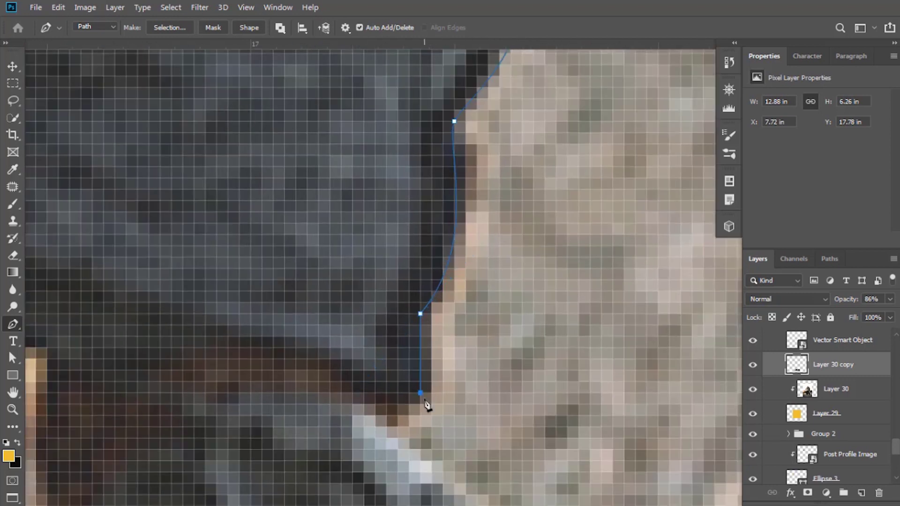
pyautogui.scroll(-3, 409, 314)
pyautogui.scroll(-6, 410, 314)
pyautogui.scroll(6, 468, 287)
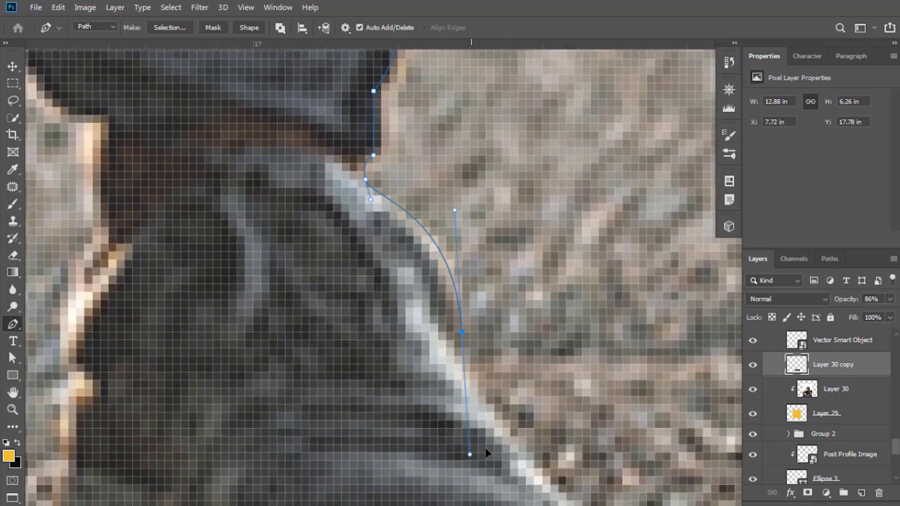
pyautogui.scroll(-5, 468, 287)
# - Start a pen path along the shoe's edge and bottom
pyautogui.click(480, 295)
pyautogui.click(499, 345)
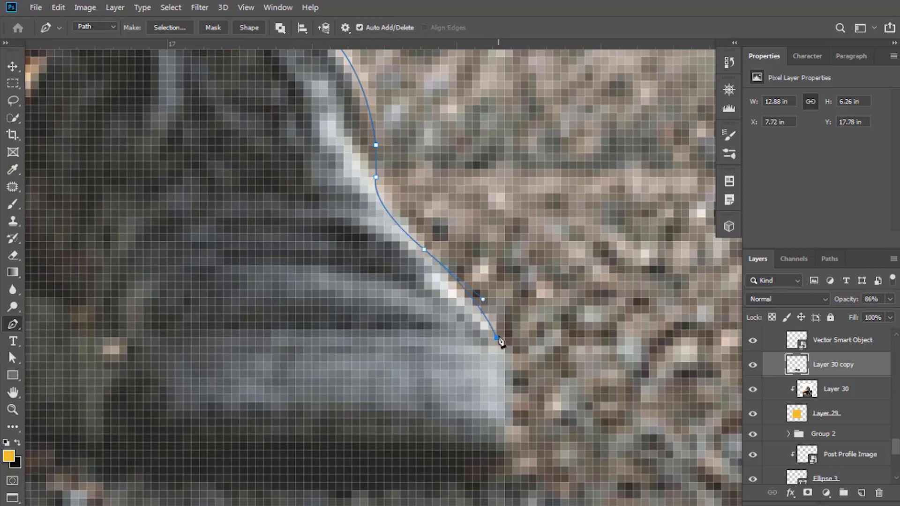
pyautogui.scroll(5, 453, 383)
pyautogui.scroll(-5, 453, 383)
pyautogui.click(311, 375)
pyautogui.click(211, 380)
pyautogui.scroll(2, 144, 230)
pyautogui.click(207, 413)
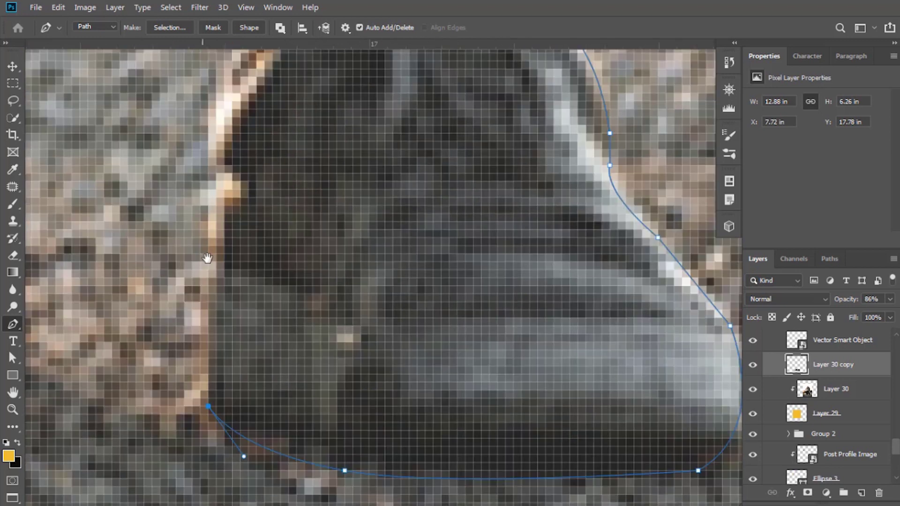
pyautogui.scroll(1, 207, 282)
# - Continue the path up the lower right leg and close it at the start point
pyautogui.moveTo(251, 242); pyautogui.dragTo(256, 230)
pyautogui.scroll(2, 256, 229)
pyautogui.scroll(-2, 237, 217)
pyautogui.scroll(2, 328, 167)
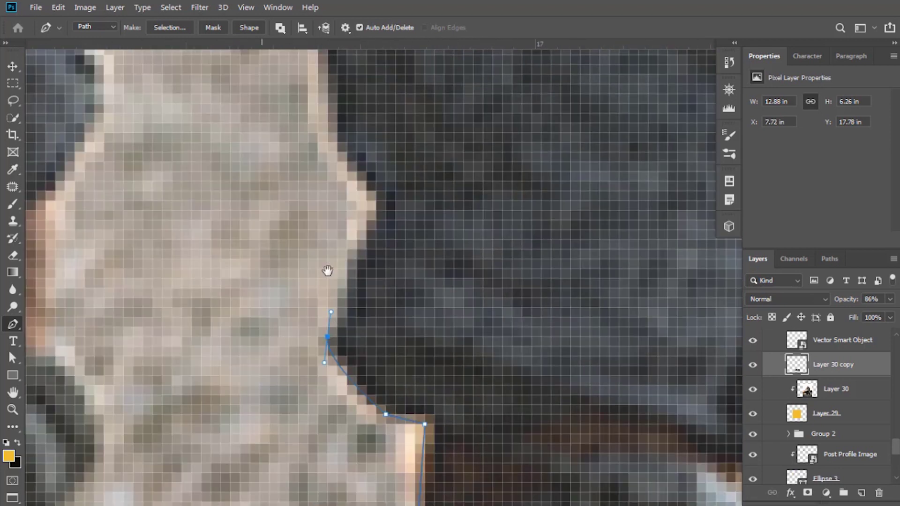
pyautogui.moveTo(328, 268); pyautogui.dragTo(311, 192)
pyautogui.scroll(-2, 311, 192)
pyautogui.click(378, 162)
pyautogui.scroll(-2, 341, 227)
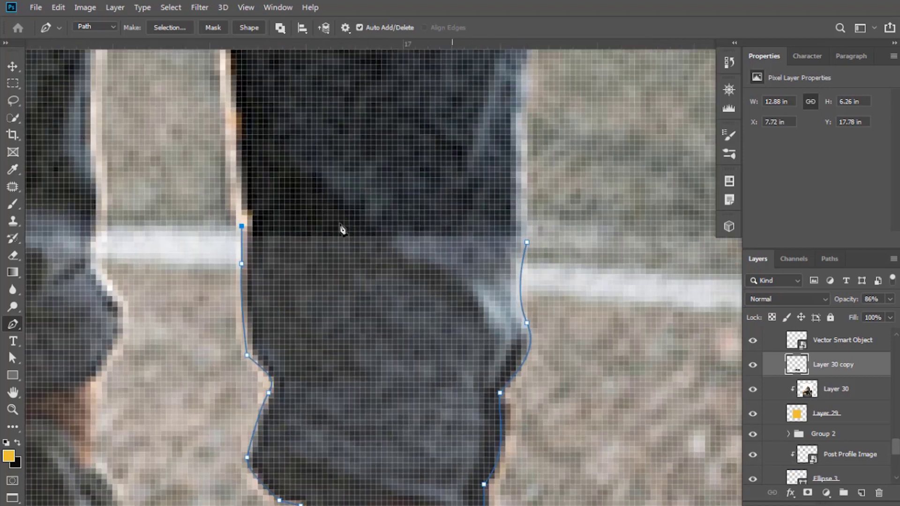
pyautogui.scroll(4, 546, 264)
pyautogui.click(541, 261)
pyautogui.scroll(-6, 541, 262)
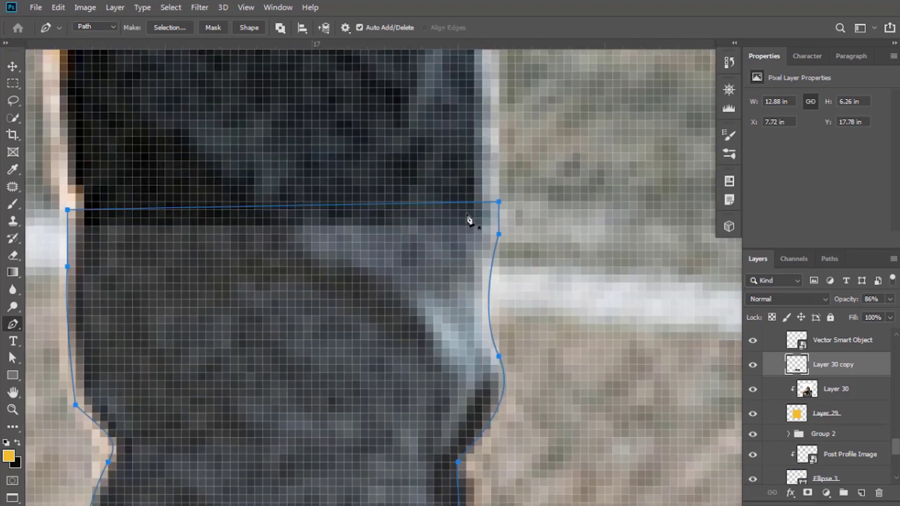
pyautogui.scroll(1, 420, 238)
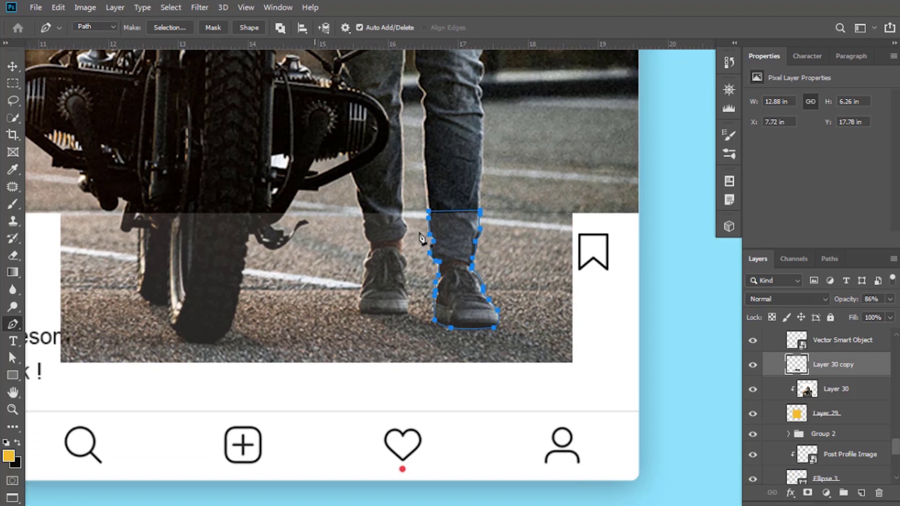
# - Turn the leg-and-shoe path into a selection and copy it to new Layer 31
pyautogui.rightClick(446, 235)
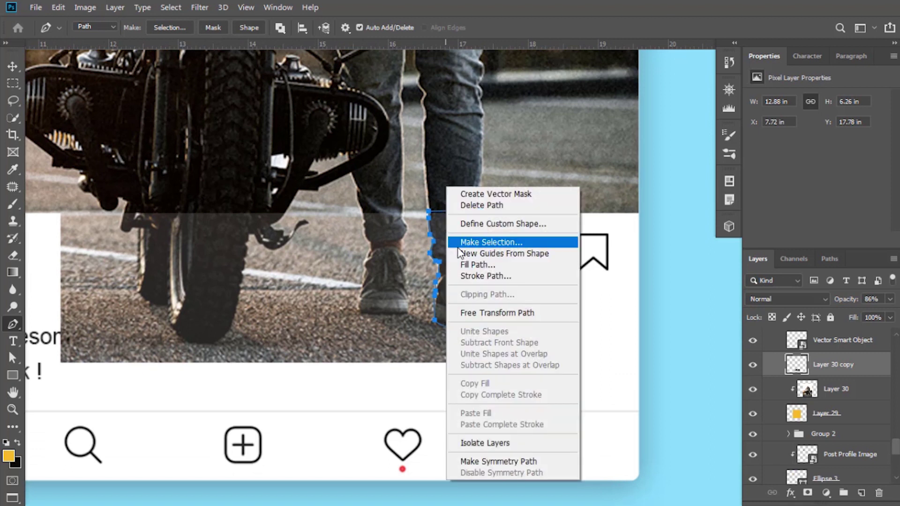
pyautogui.click(456, 244)
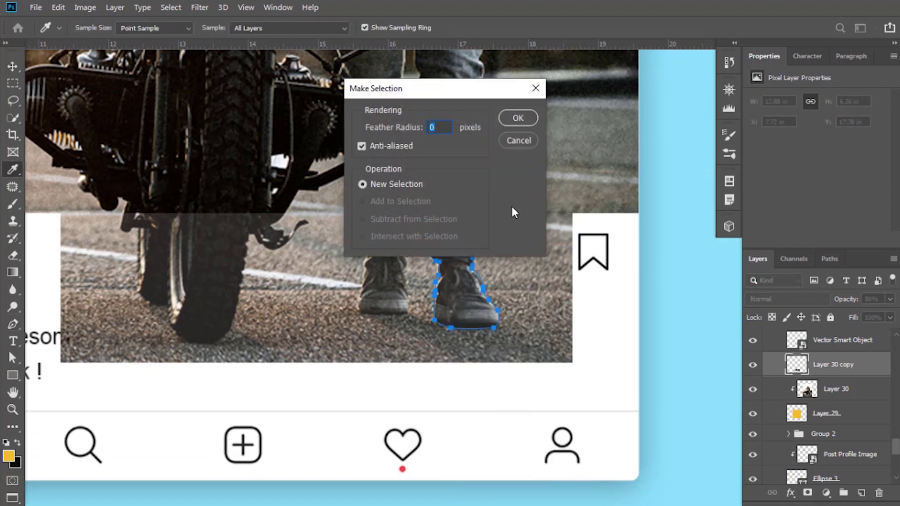
pyautogui.click(511, 115)
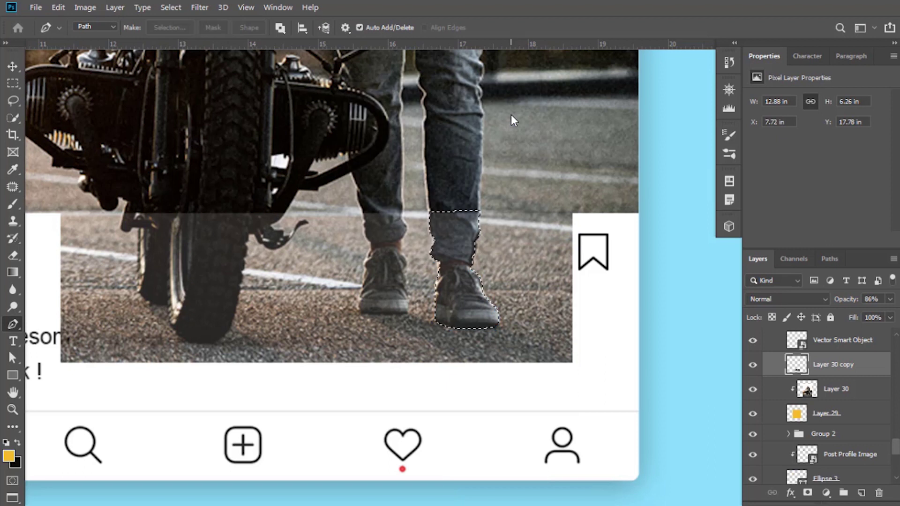
pyautogui.click(13, 67)
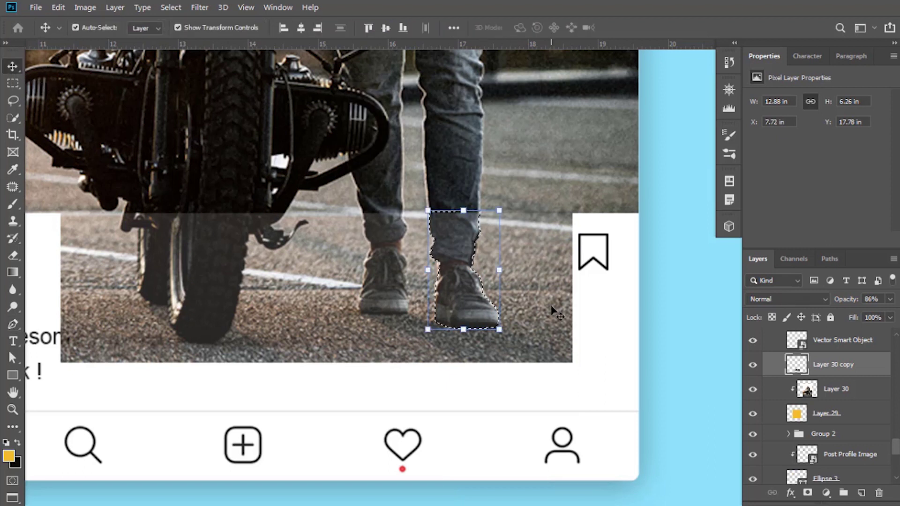
pyautogui.hotkey('ctrl', 'j')
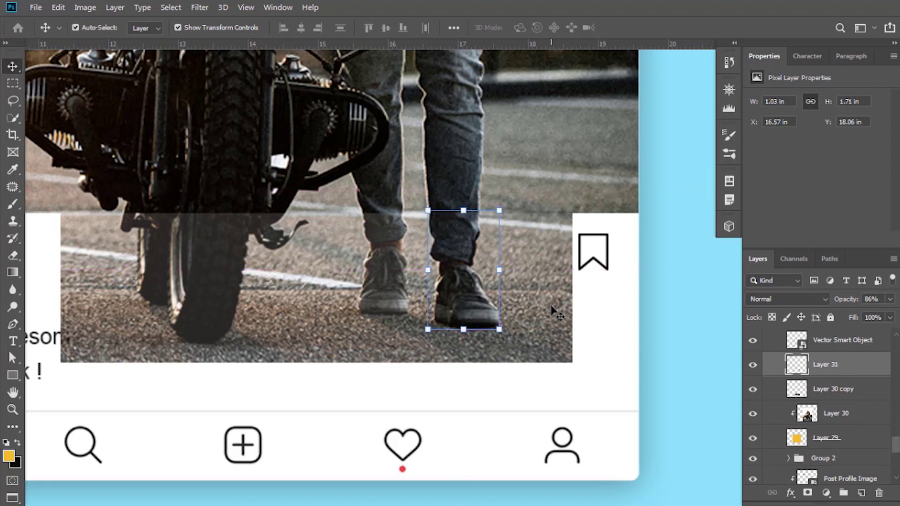
# - Lock Layer 31's position, hiding Layer 30 copy to check the cut-out, then showing it again
pyautogui.click(752, 389)
pyautogui.scroll(-3, 628, 344)
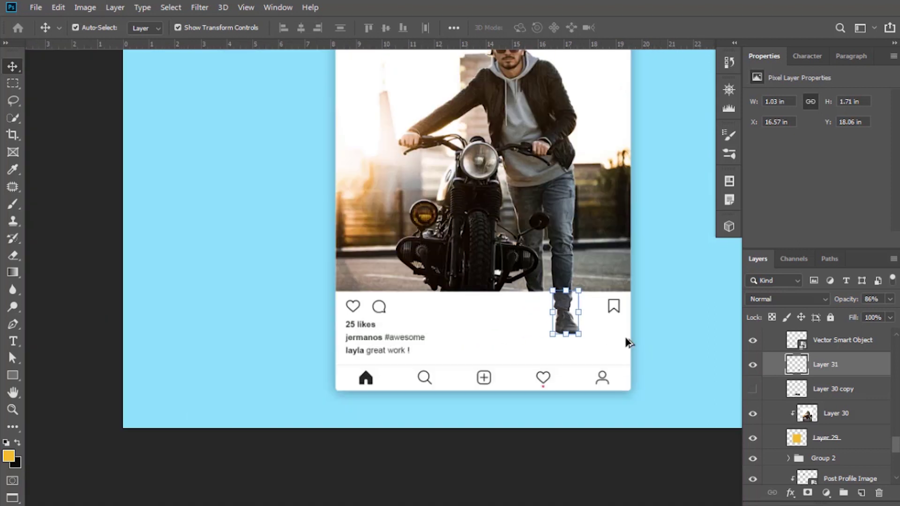
pyautogui.scroll(1, 686, 341)
pyautogui.scroll(1, 686, 340)
pyautogui.click(687, 342)
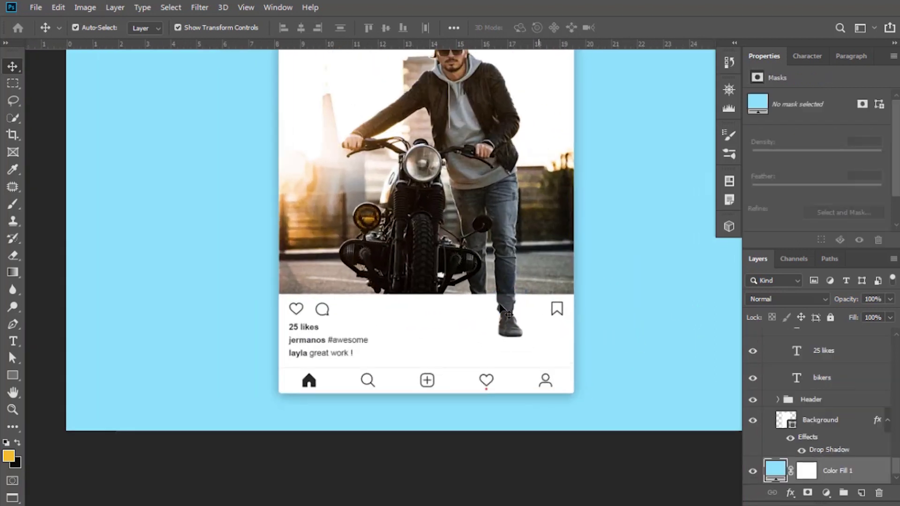
pyautogui.scroll(3, 710, 393)
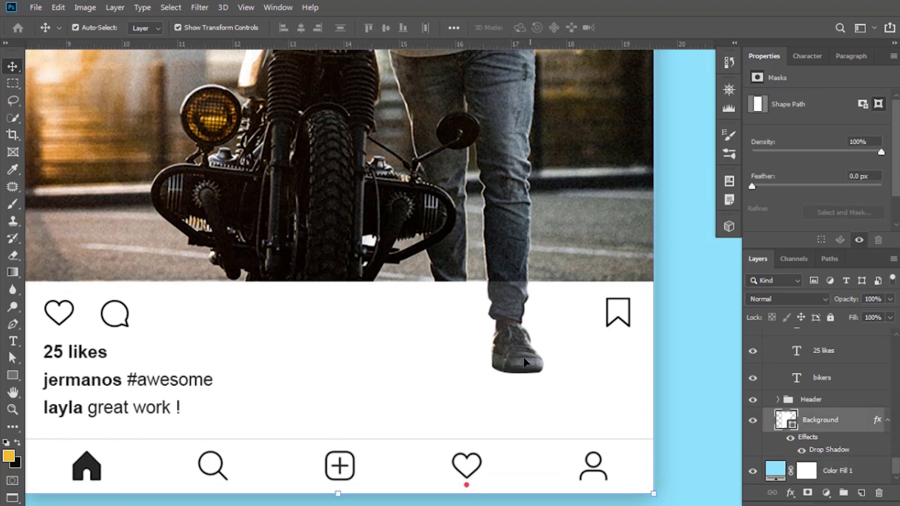
pyautogui.click(525, 362)
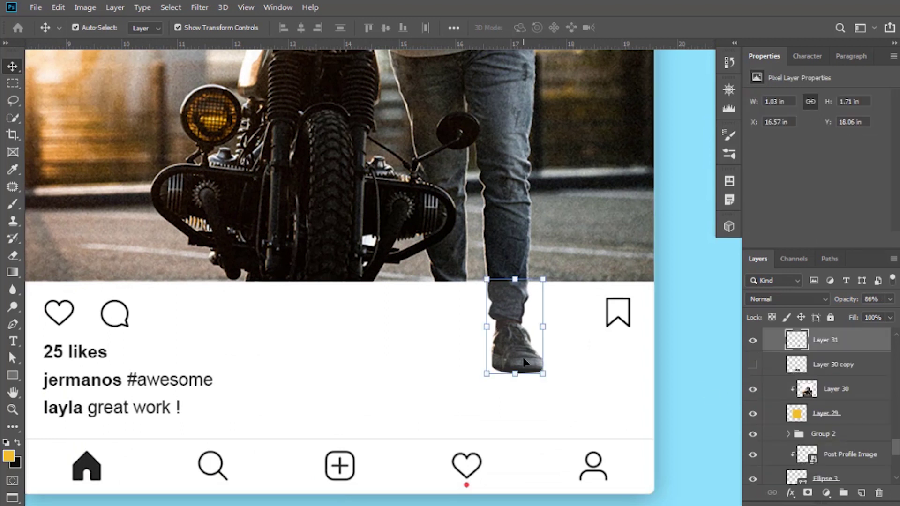
pyautogui.click(799, 318)
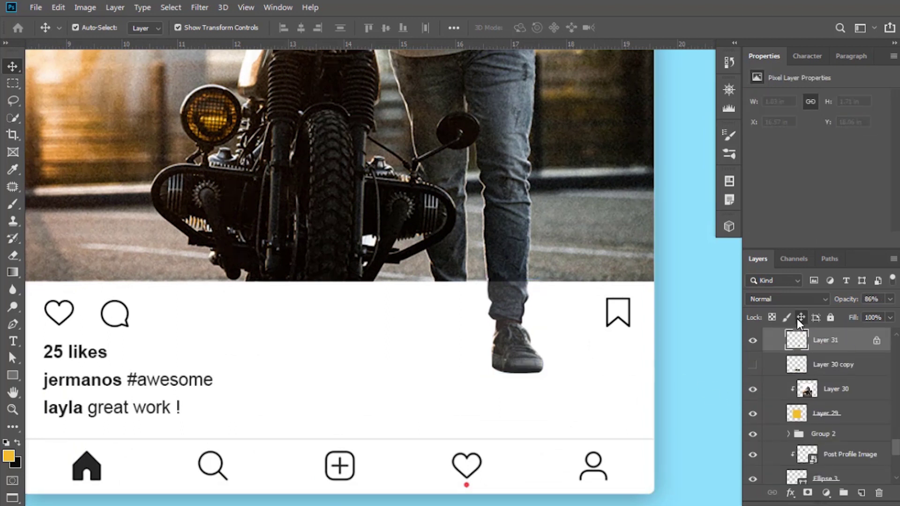
pyautogui.click(752, 367)
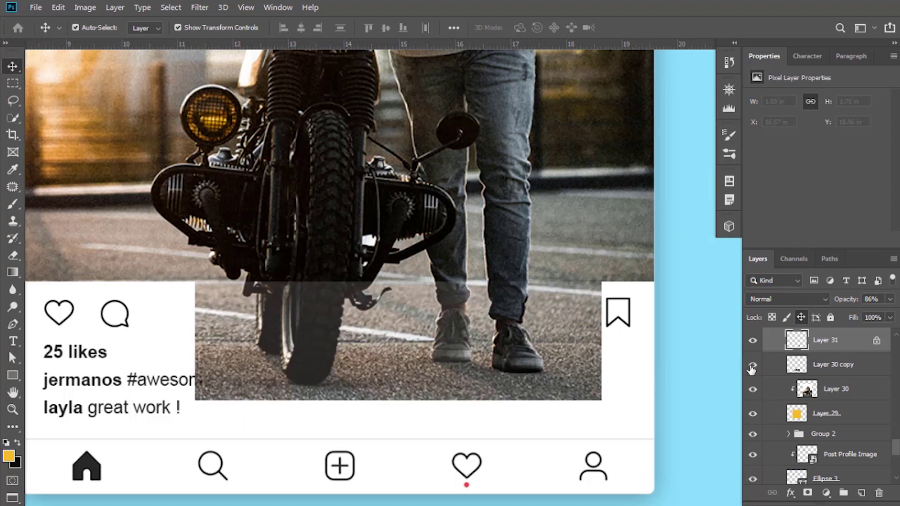
pyautogui.scroll(2, 314, 308)
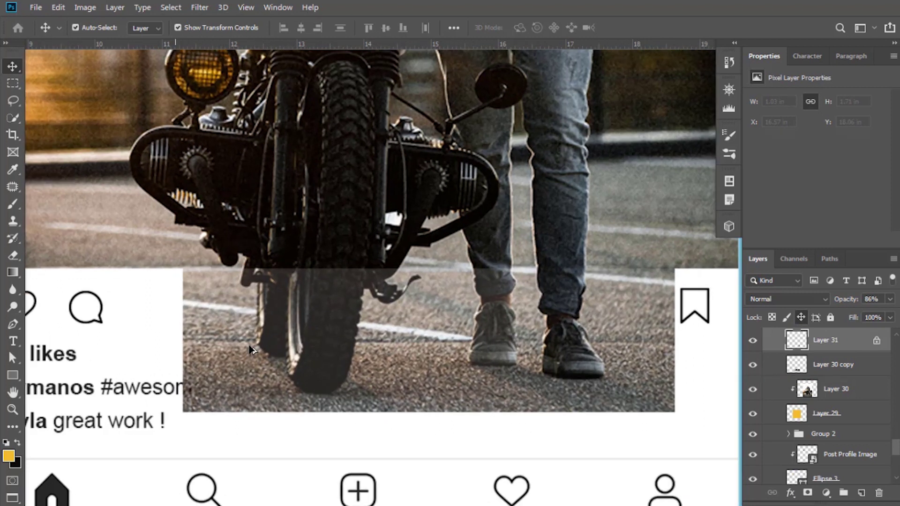
# - With the Pen tool on Layer 30 copy, begin outlining the footrest below the photo edge
pyautogui.click(6, 324)
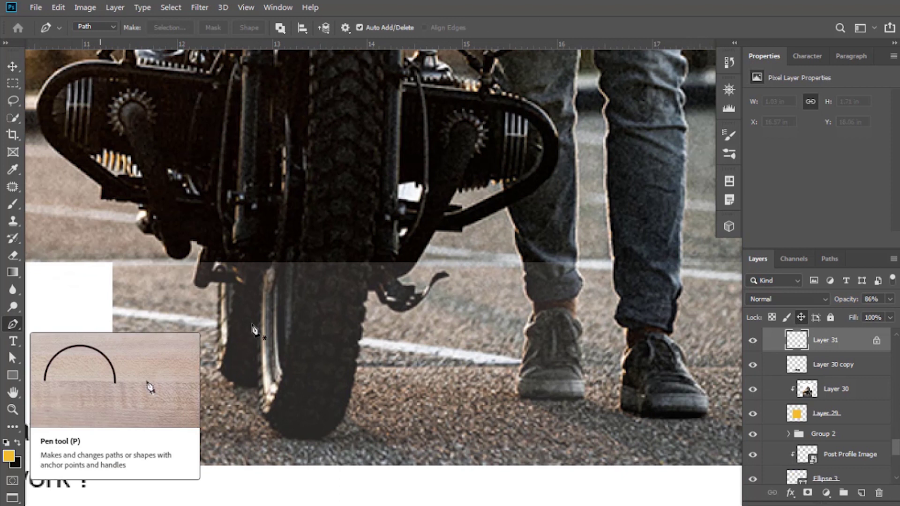
pyautogui.scroll(1, 328, 324)
pyautogui.scroll(1, 329, 324)
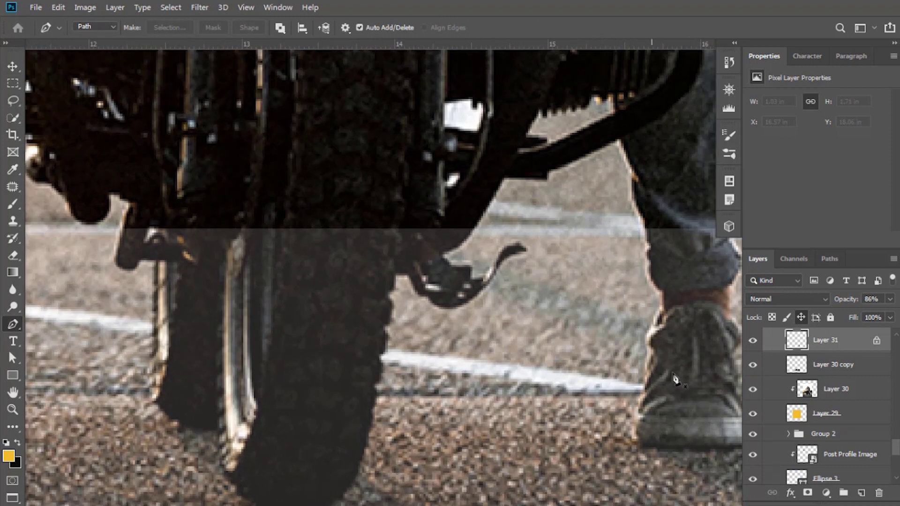
pyautogui.click(791, 370)
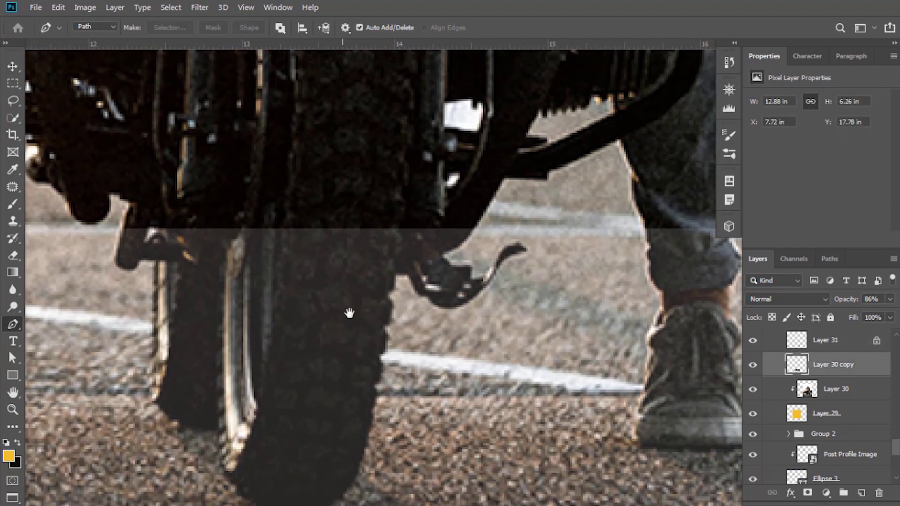
pyautogui.moveTo(349, 314); pyautogui.dragTo(373, 315)
pyautogui.scroll(5, 469, 321)
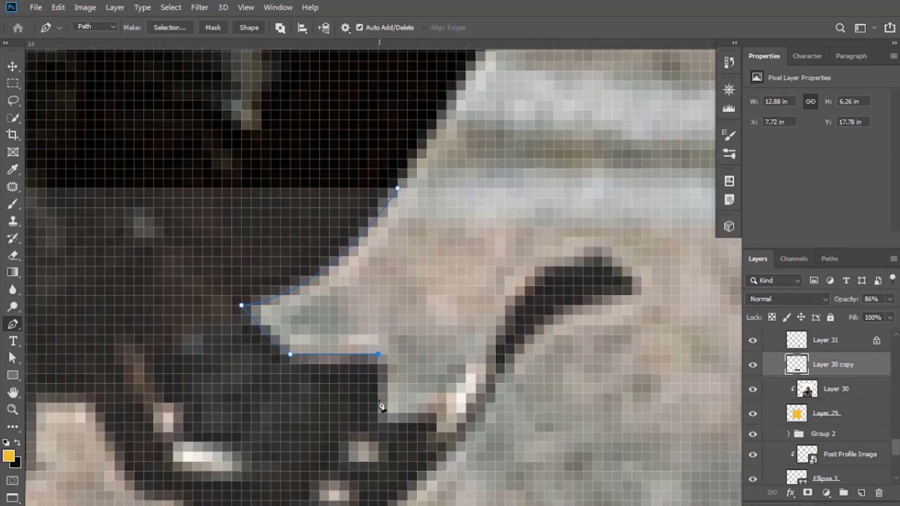
pyautogui.moveTo(603, 237); pyautogui.dragTo(657, 318)
pyautogui.click(454, 361)
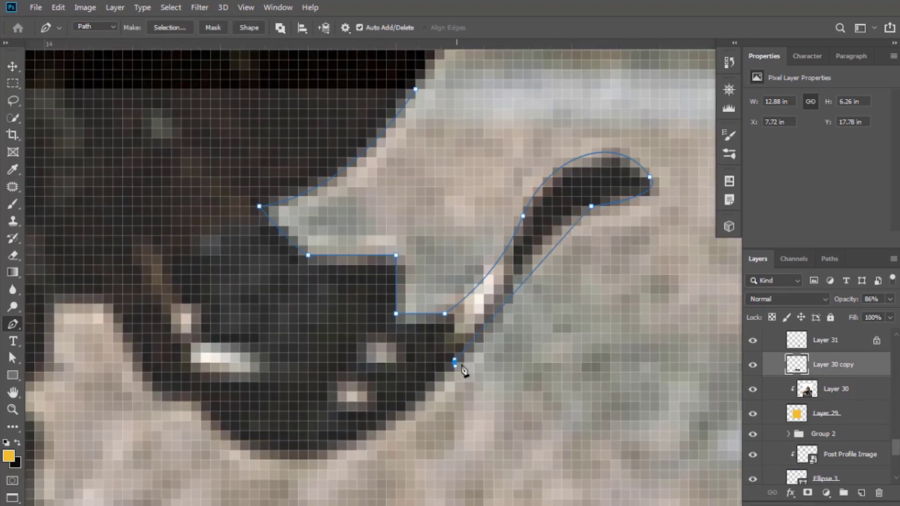
# - Extend the path with anchors down along the front tyre's edge
pyautogui.scroll(-3, 450, 398)
pyautogui.click(147, 170)
pyautogui.scroll(-3, 143, 215)
pyautogui.moveTo(138, 225); pyautogui.dragTo(149, 271)
pyautogui.hscroll(-3, 235, 244)
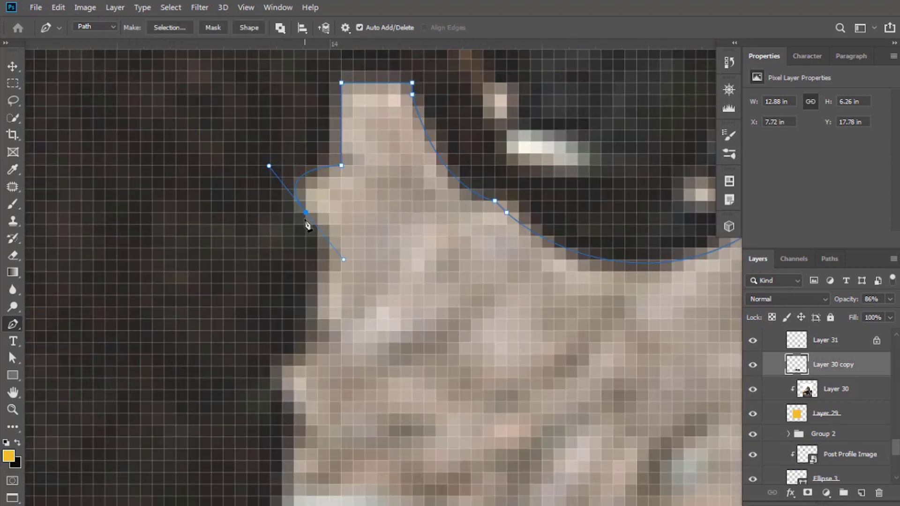
pyautogui.scroll(-8, 328, 258)
pyautogui.moveTo(382, 254); pyautogui.dragTo(382, 273)
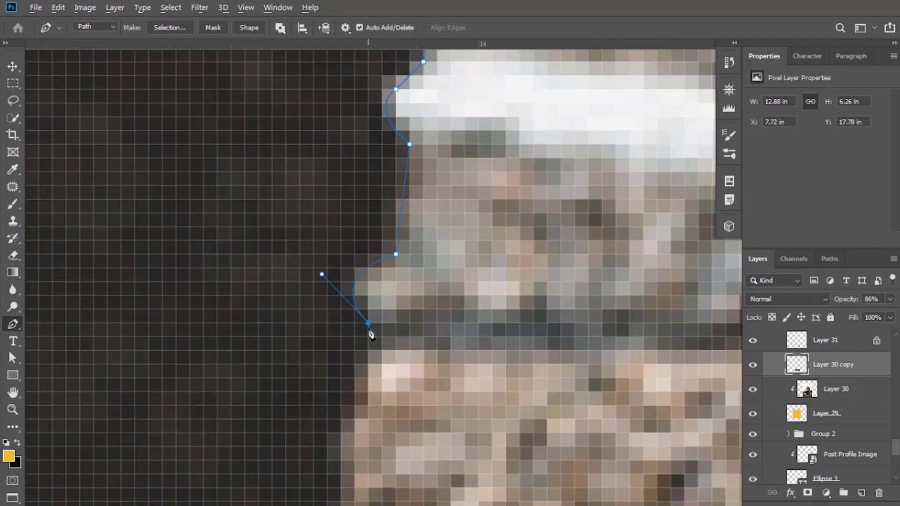
pyautogui.scroll(-3, 371, 334)
pyautogui.scroll(-3, 375, 305)
# - Curve the path around the tyre's bottom and back up toward the footrest
pyautogui.moveTo(313, 386); pyautogui.dragTo(213, 412)
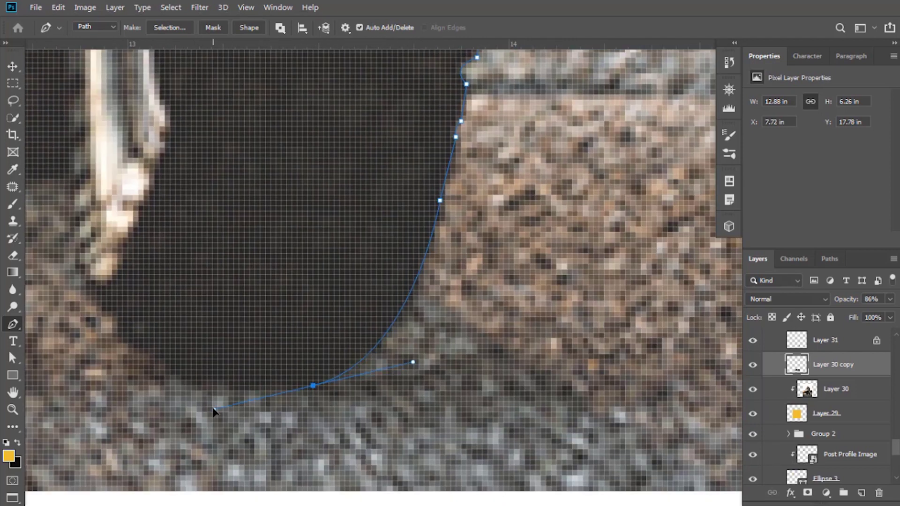
pyautogui.hscroll(-3, 213, 411)
pyautogui.scroll(-2, 316, 342)
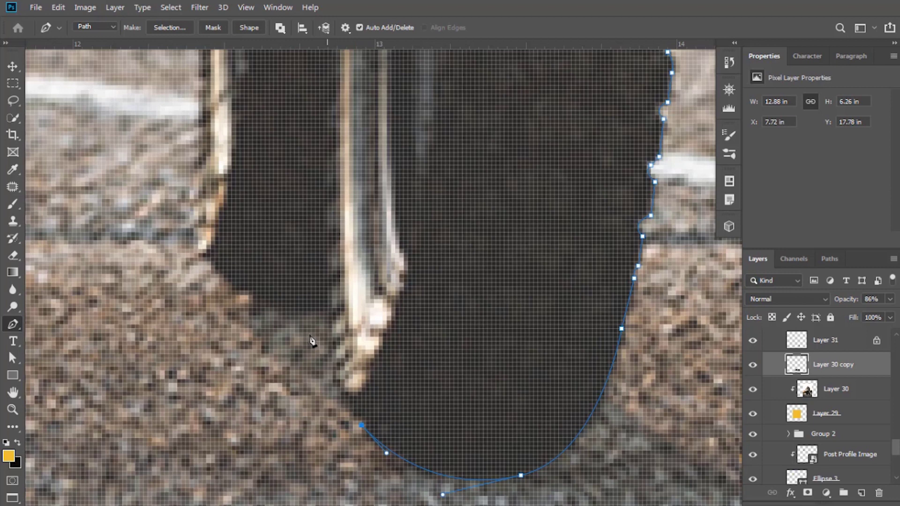
pyautogui.scroll(4, 394, 296)
pyautogui.click(394, 469)
pyautogui.moveTo(390, 288); pyautogui.dragTo(394, 252)
pyautogui.scroll(-4, 394, 252)
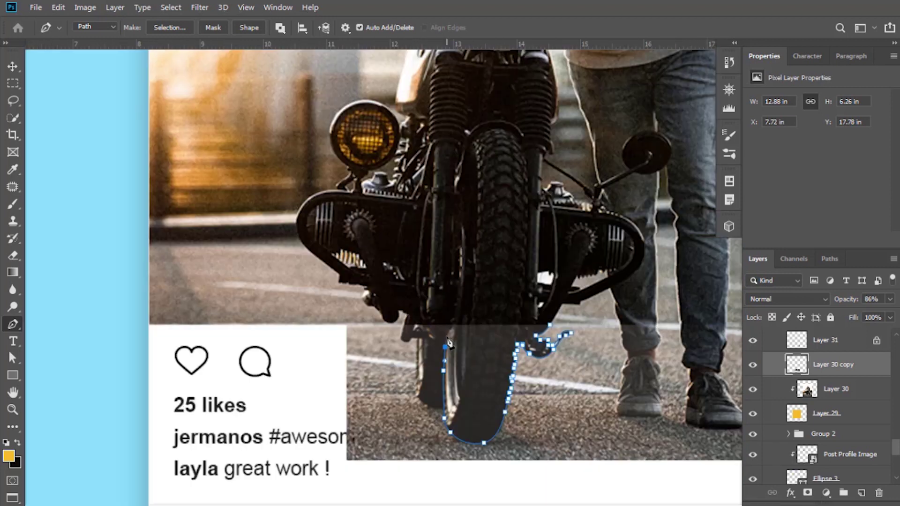
pyautogui.scroll(4, 400, 322)
pyautogui.moveTo(400, 322); pyautogui.dragTo(383, 262)
pyautogui.scroll(5, 552, 319)
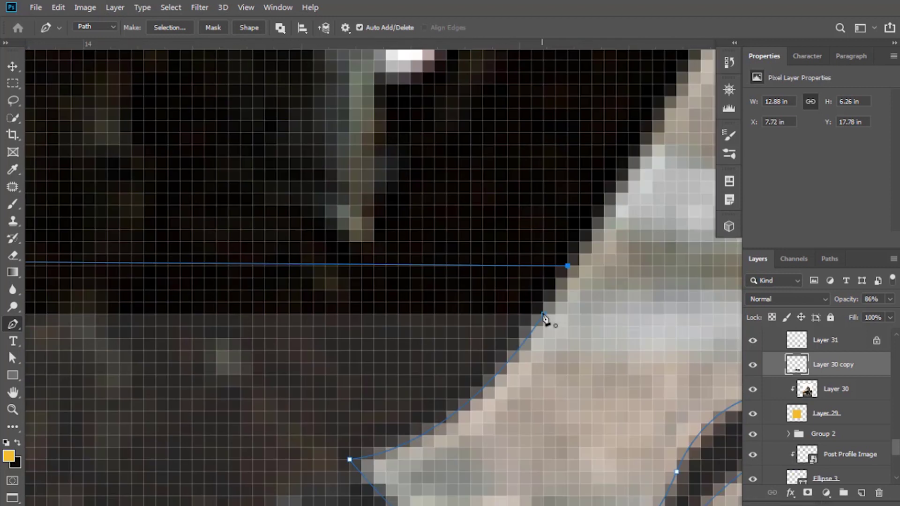
pyautogui.scroll(-5, 481, 265)
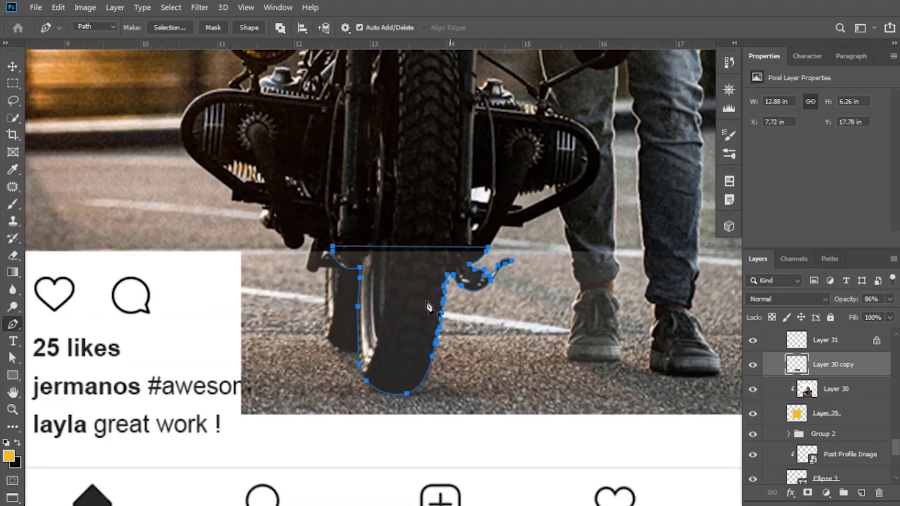
# - Convert the tyre-and-footrest path to a selection and copy it to new Layer 32
pyautogui.rightClick(381, 275)
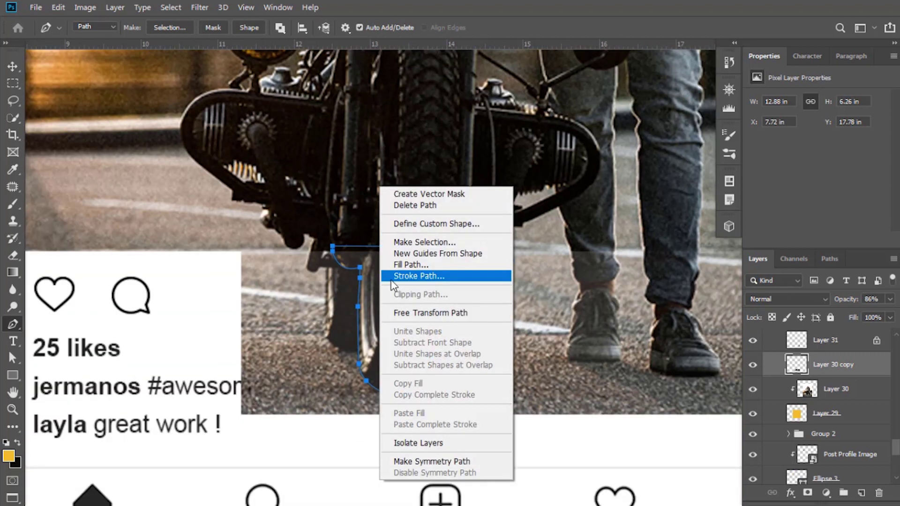
pyautogui.click(421, 244)
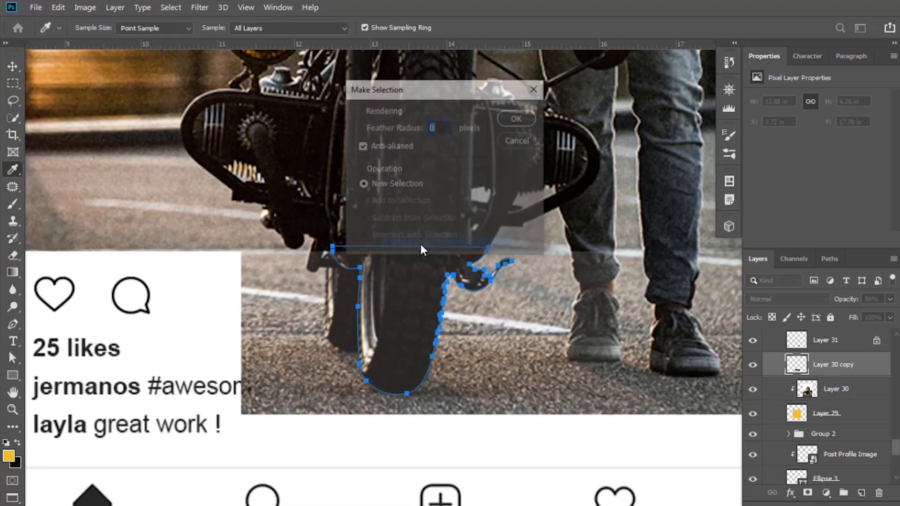
pyautogui.click(517, 118)
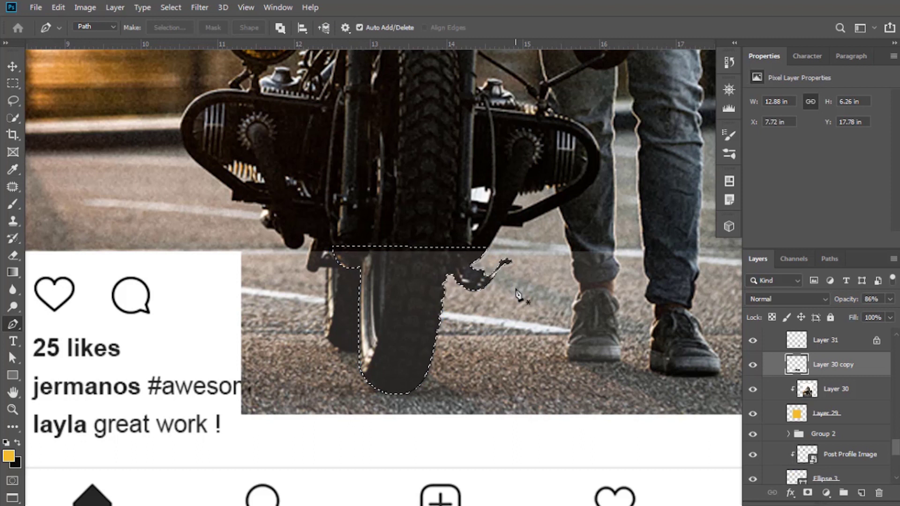
pyautogui.hotkey('ctrl', 'j')
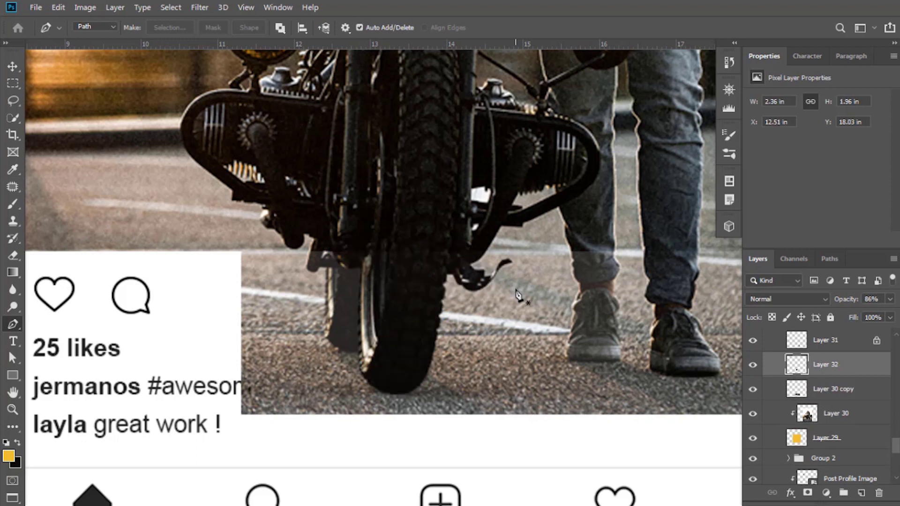
# - Hide Layer 30 copy and zoom out to see the tyre and shoe overhanging the caption area
pyautogui.click(753, 390)
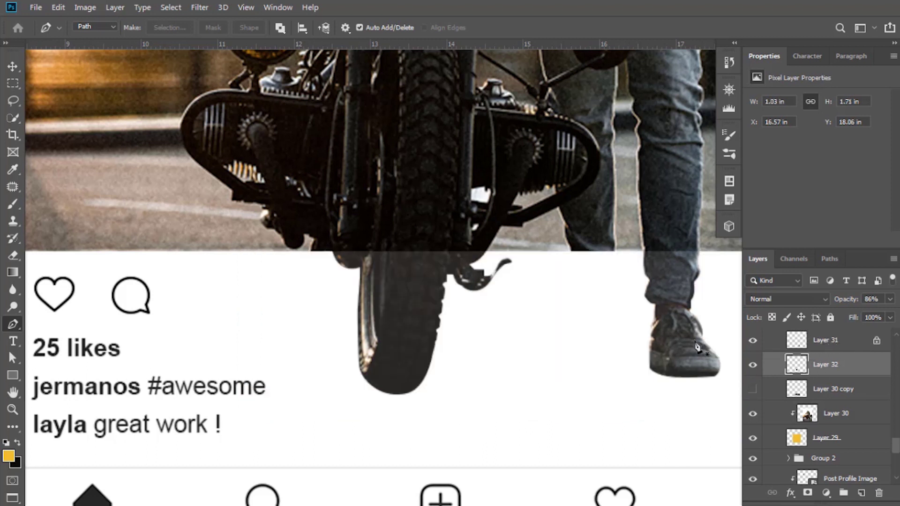
pyautogui.hotkey('alt', ']')
pyautogui.scroll(-3, 619, 331)
pyautogui.moveTo(618, 331); pyautogui.dragTo(446, 330)
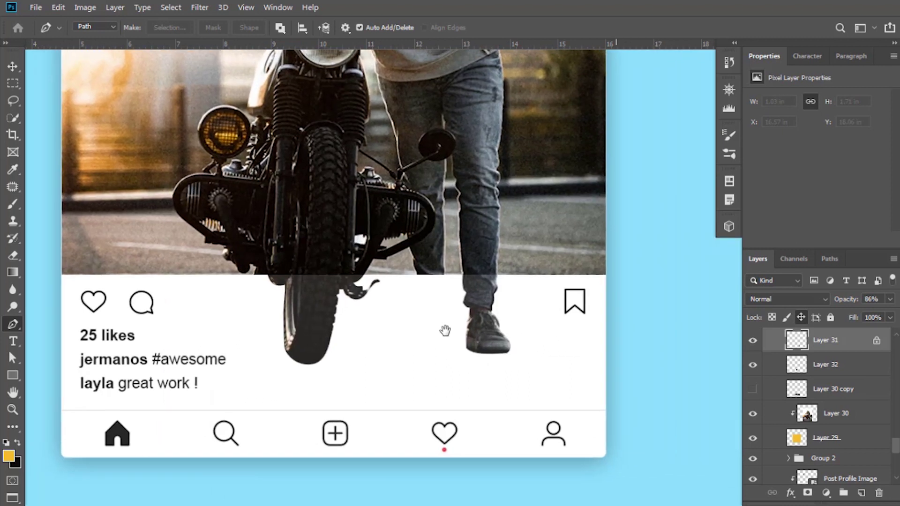
pyautogui.click(11, 63)
# - Unlock the shoe layer (Layer 31) and raise it and the tyre layer (Layer 32) from 86% to 100% opacity
pyautogui.click(877, 340)
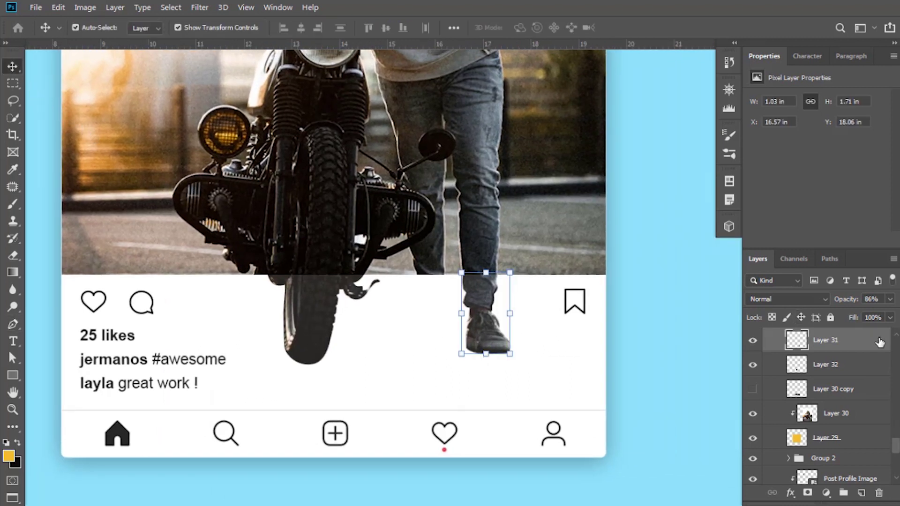
pyautogui.click(890, 300)
pyautogui.moveTo(888, 317); pyautogui.dragTo(893, 317)
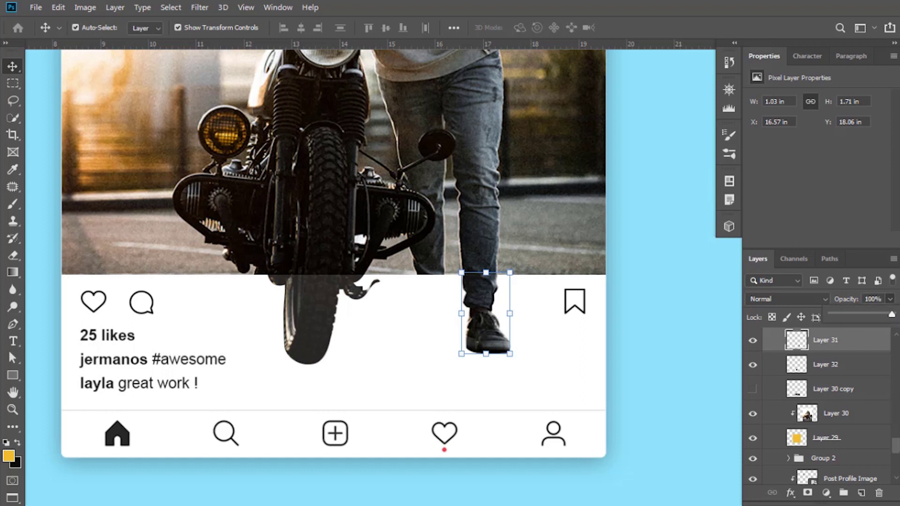
pyautogui.click(826, 370)
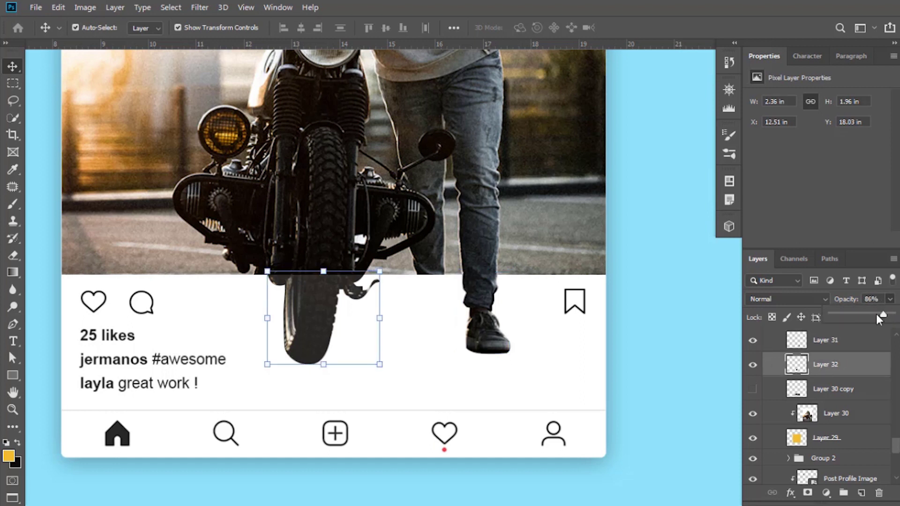
pyautogui.moveTo(880, 316); pyautogui.dragTo(893, 315)
# - Fit the whole document in view, deselect all layers and zoom back in
pyautogui.click(698, 354)
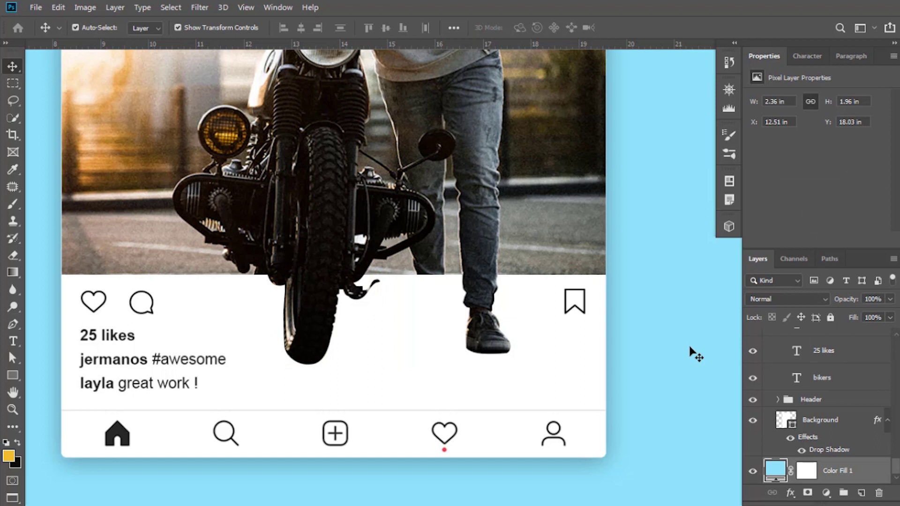
pyautogui.hotkey('ctrl', '0')
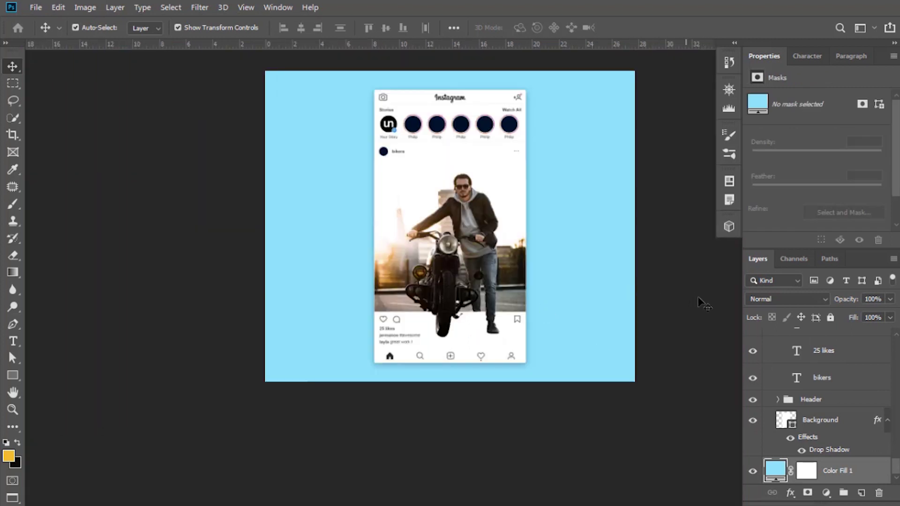
pyautogui.click(646, 315)
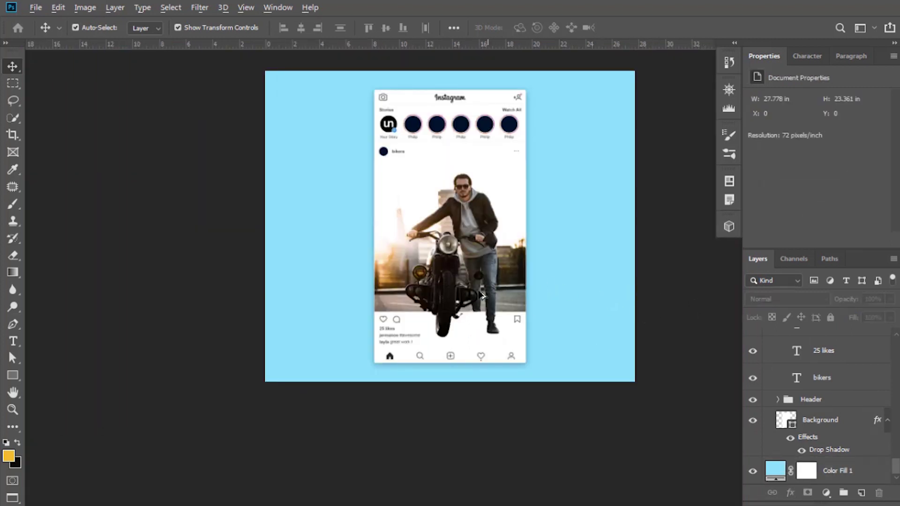
pyautogui.scroll(3, 483, 296)
pyautogui.scroll(4, 425, 349)
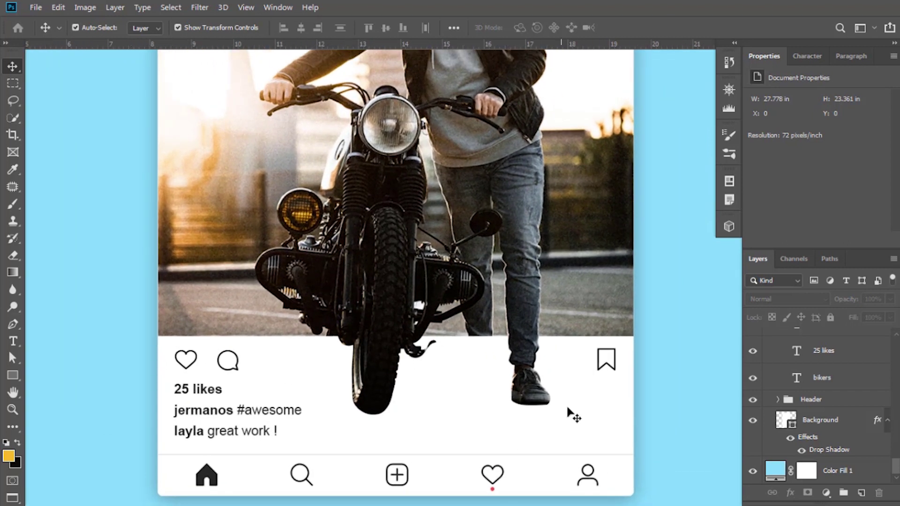
# - Add a new empty layer, Layer 33, above Layer 30 copy
pyautogui.scroll(5, 815, 403)
pyautogui.click(832, 399)
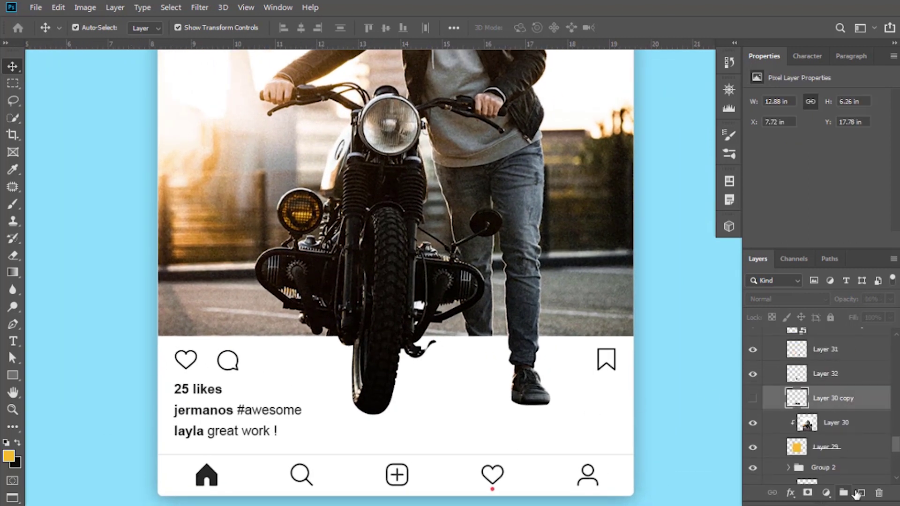
pyautogui.click(858, 493)
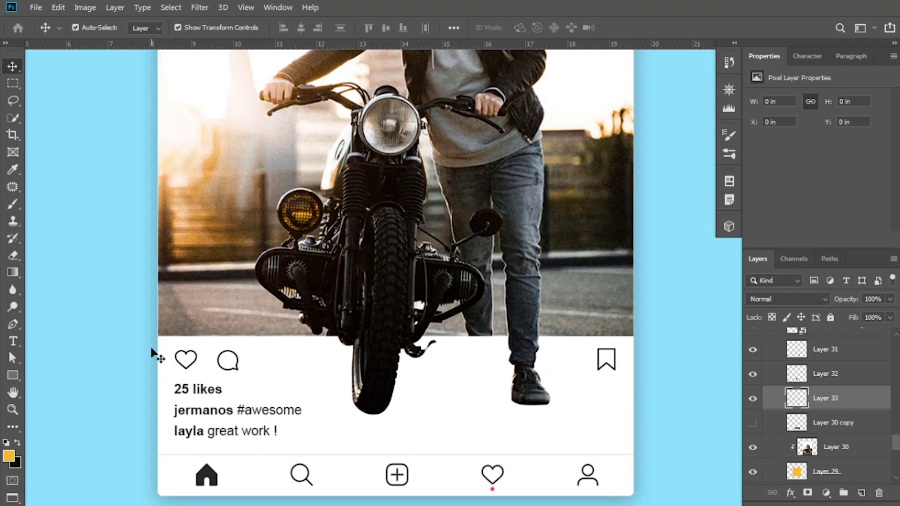
# - Paint a soft black (000000) brush dab just below the front tyre
pyautogui.click(14, 204)
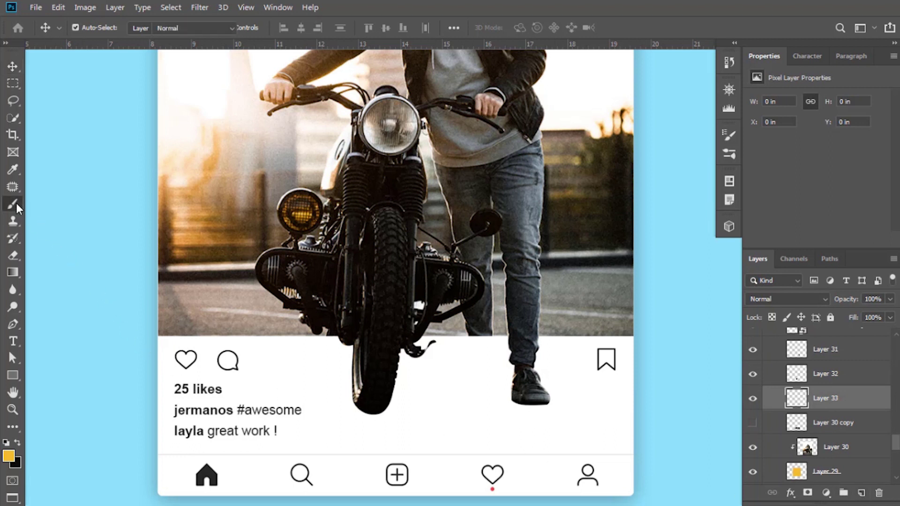
pyautogui.click(9, 455)
pyautogui.write('000000')
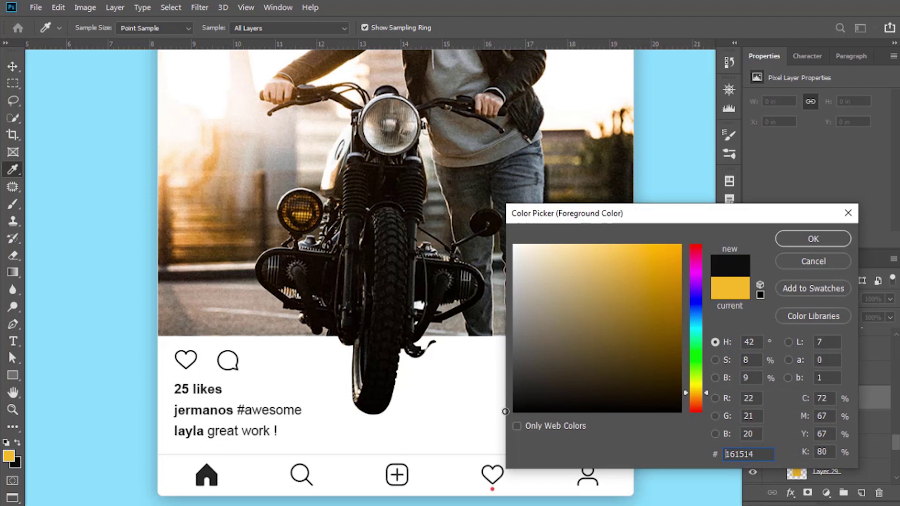
pyautogui.click(802, 237)
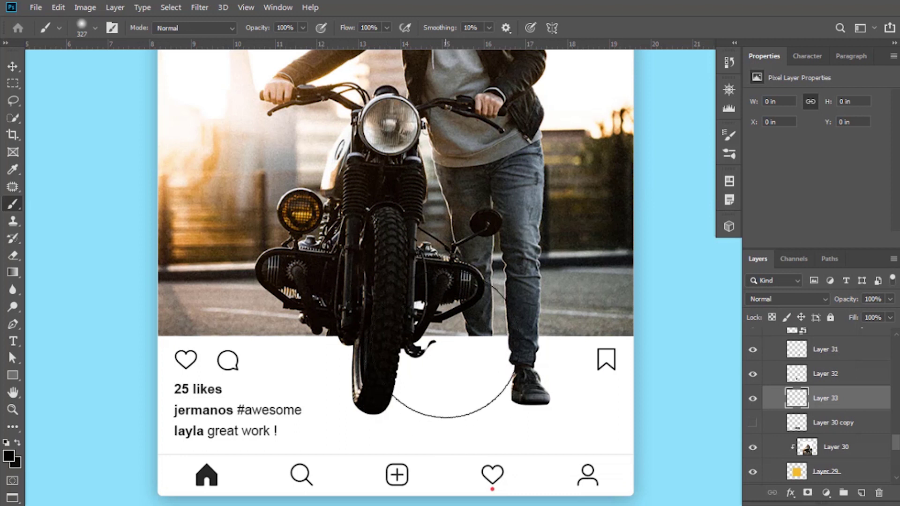
pyautogui.click(445, 348)
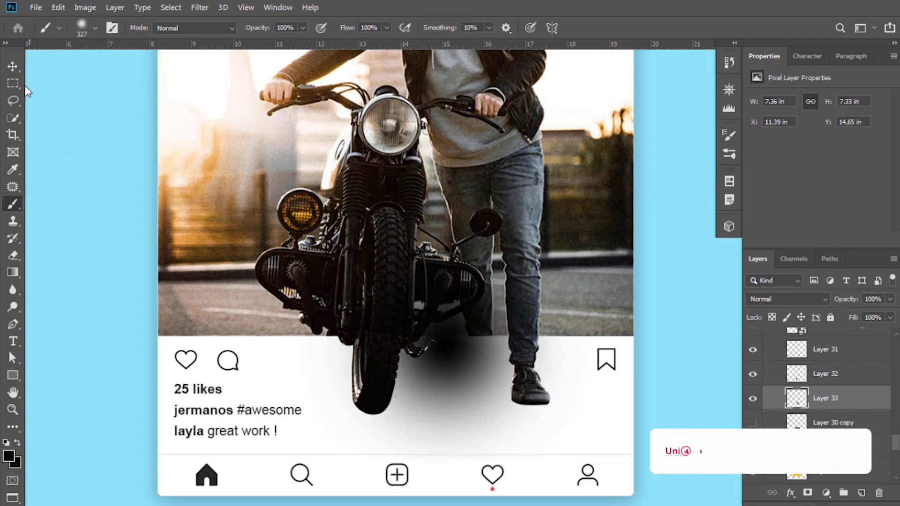
# - Shrink the black dab and move it under the biker's right shoe
pyautogui.click(13, 65)
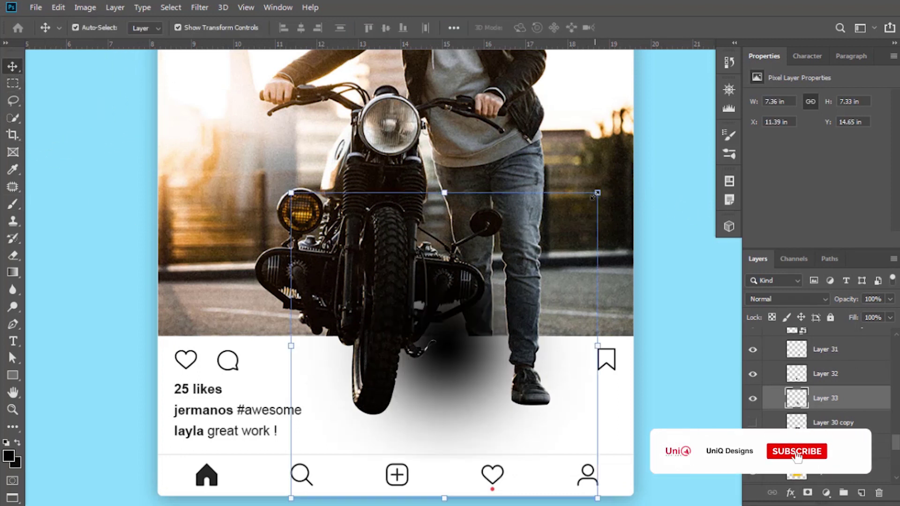
pyautogui.moveTo(593, 197); pyautogui.dragTo(466, 323)
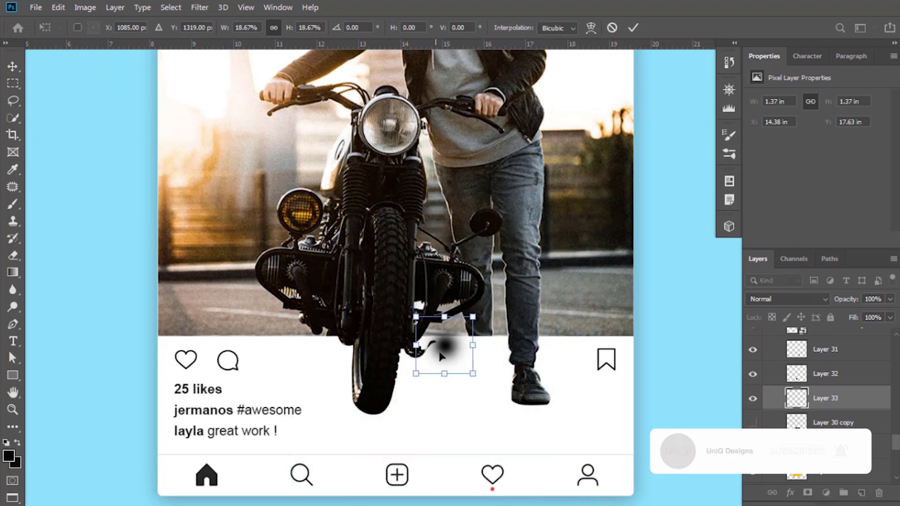
pyautogui.moveTo(441, 357); pyautogui.dragTo(539, 407)
# - Squash and widen the dab into a flat 2.42 by 0.42 in ellipse shadow
pyautogui.scroll(3, 547, 414)
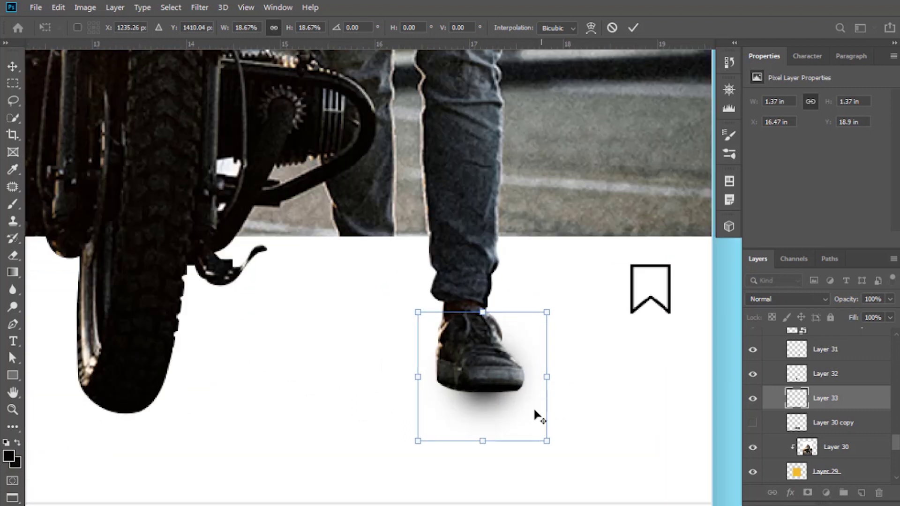
pyautogui.moveTo(485, 312); pyautogui.dragTo(479, 399)
pyautogui.moveTo(544, 392)
pyautogui.mouseDown()
pyautogui.moveTo(595, 381)
pyautogui.moveTo(543, 388)
pyautogui.mouseUp()
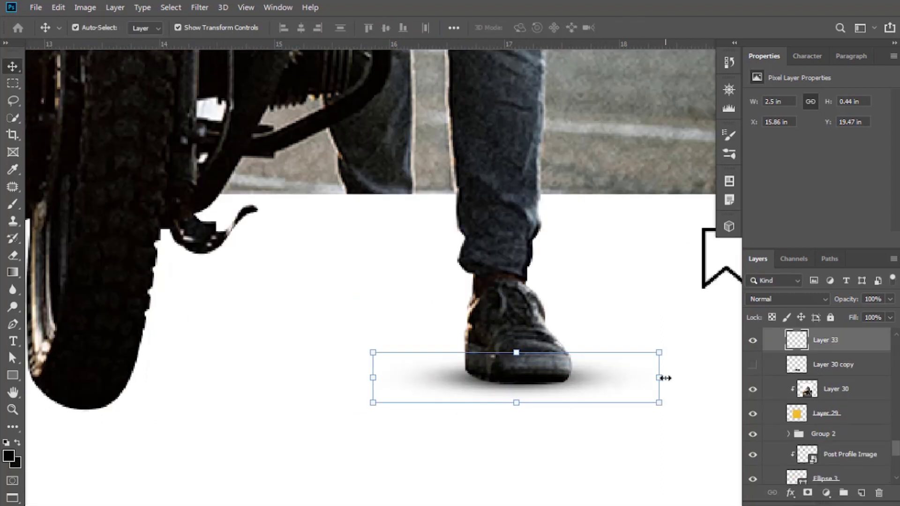
pyautogui.hotkey('ctrl', 't')
pyautogui.moveTo(662, 377); pyautogui.dragTo(661, 377)
# - Commit the shoe shadow transform and duplicate it as Layer 33 copy
pyautogui.click(633, 29)
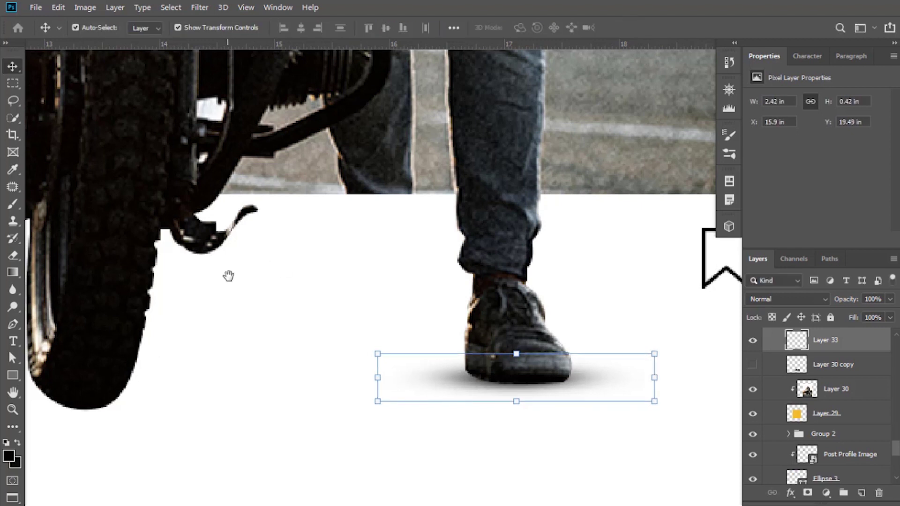
pyautogui.scroll(-2, 231, 275)
pyautogui.moveTo(161, 301); pyautogui.dragTo(176, 317)
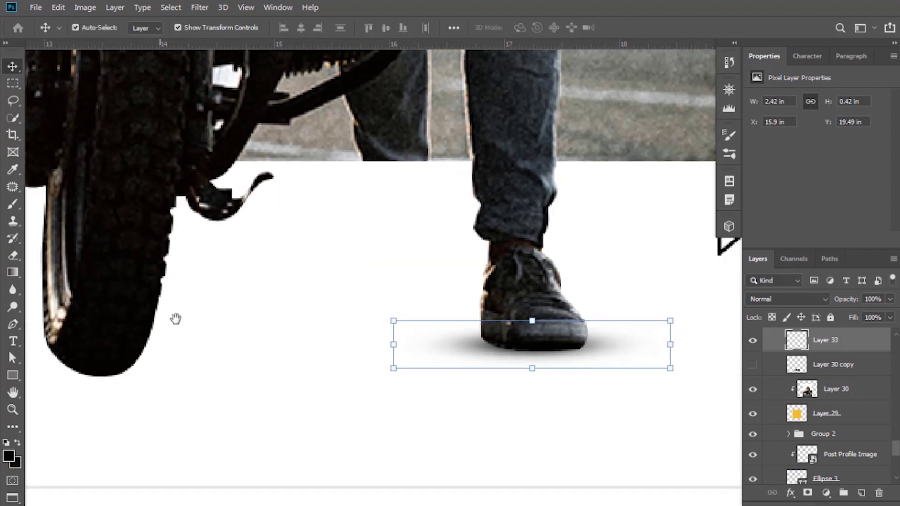
pyautogui.hotkey('ctrl', 'j')
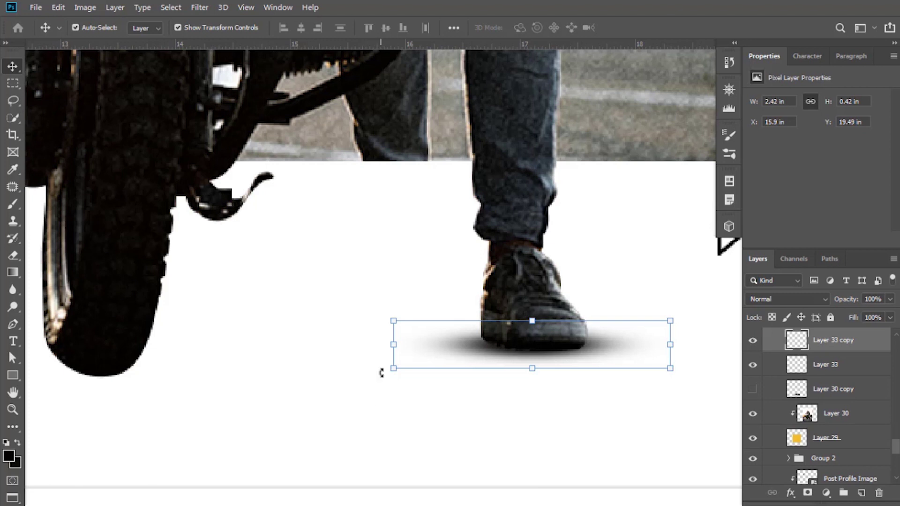
# - Move the copied shadow under the front tyre and shrink it to 1.83 by 0.32 in
pyautogui.hotkey('ctrl', 't')
pyautogui.moveTo(427, 344); pyautogui.dragTo(139, 371)
pyautogui.hscroll(-5, 340, 378)
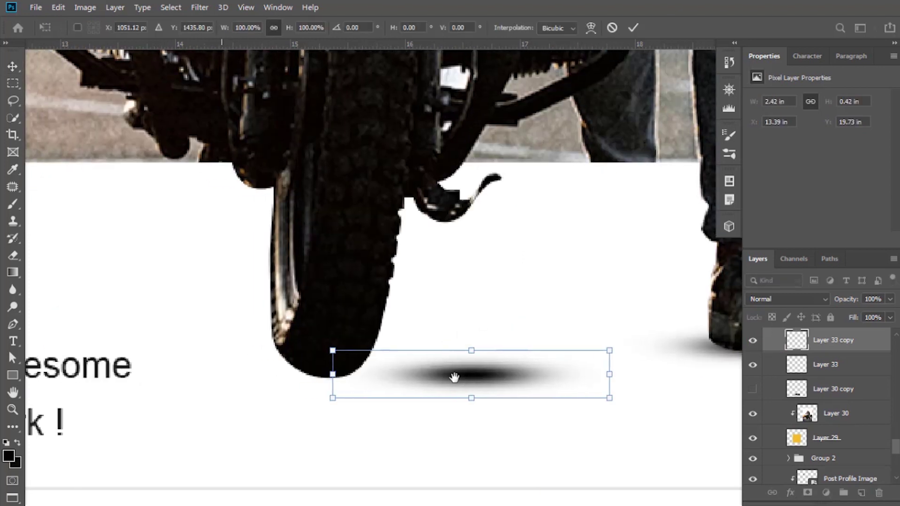
pyautogui.moveTo(345, 380); pyautogui.dragTo(323, 370)
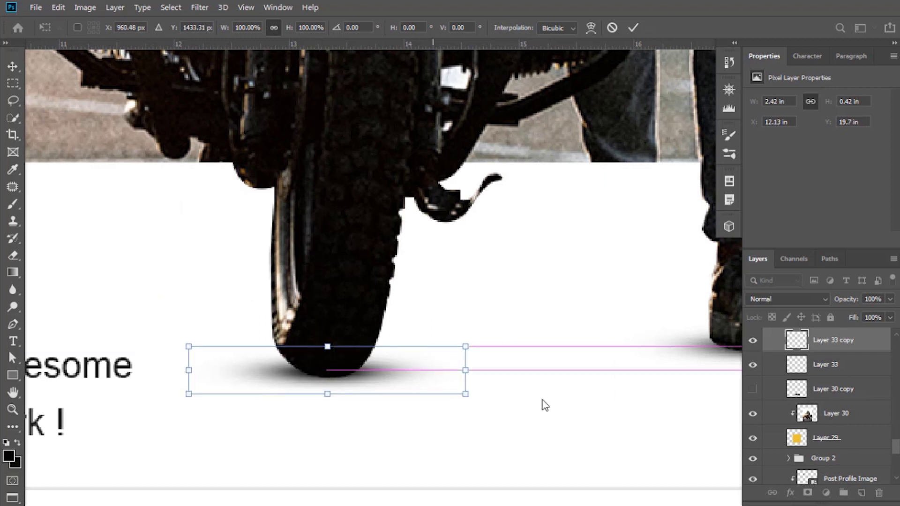
pyautogui.moveTo(463, 371); pyautogui.dragTo(447, 371)
pyautogui.moveTo(367, 370); pyautogui.dragTo(366, 372)
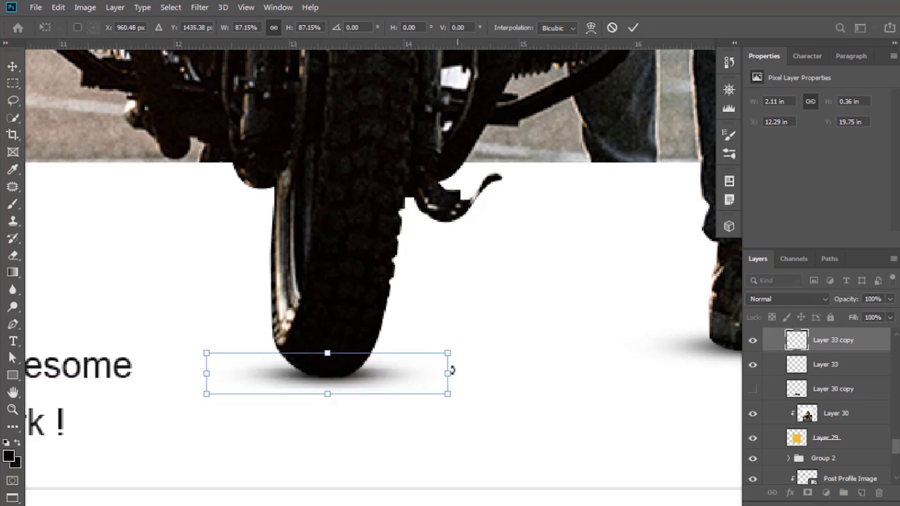
pyautogui.moveTo(446, 373); pyautogui.dragTo(433, 375)
# - Commit the tyre shadow transform, deselect it and bring the whole Instagram mockup into view
pyautogui.click(629, 25)
pyautogui.scroll(-5, 563, 281)
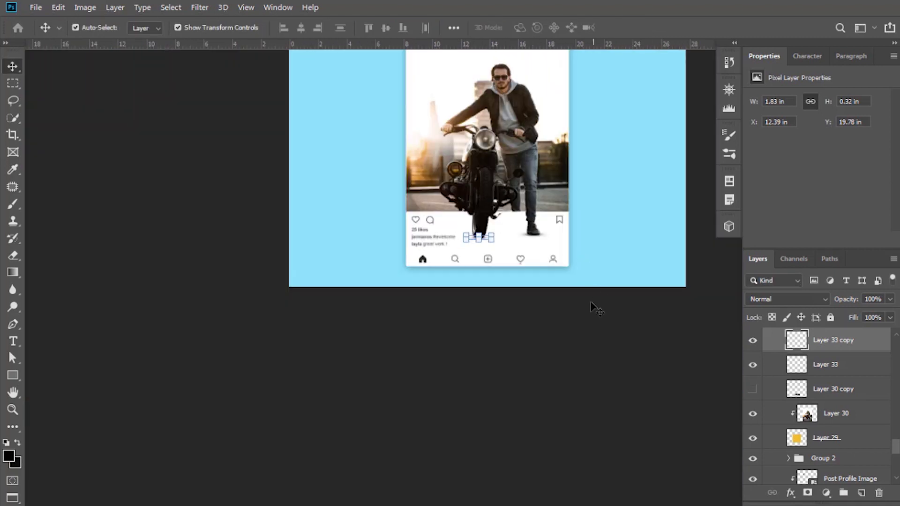
pyautogui.click(590, 304)
pyautogui.moveTo(546, 212); pyautogui.dragTo(431, 325)
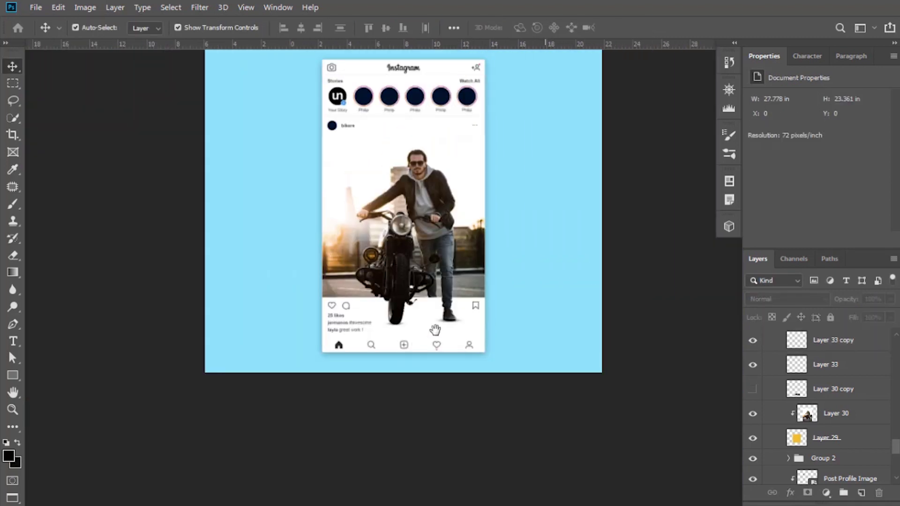
pyautogui.scroll(4, 395, 361)
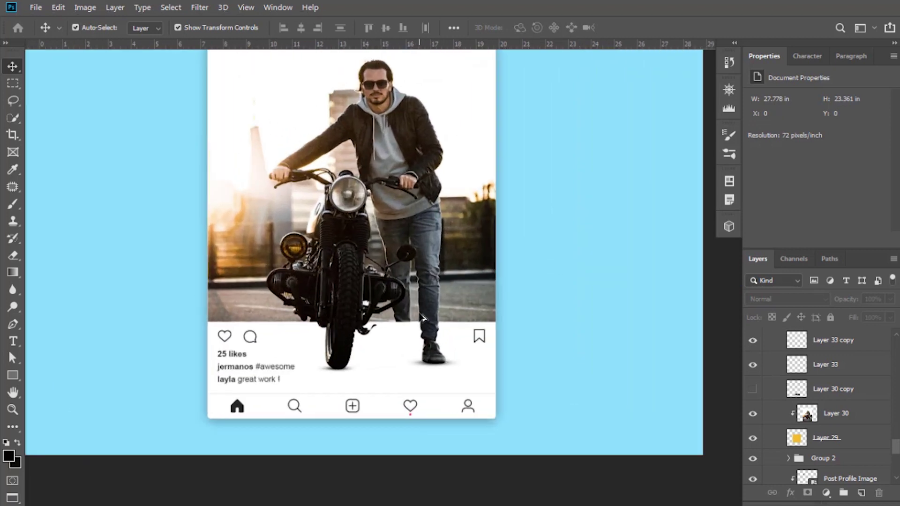
pyautogui.scroll(1, 407, 372)
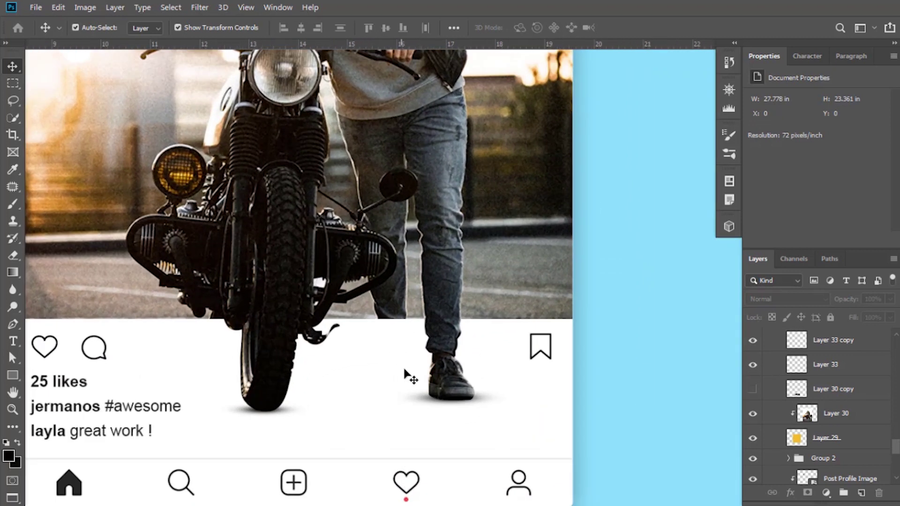
# - Add a Drop Shadow to the shoe layer, Layer 31, with 43% opacity and size 9
pyautogui.click(451, 347)
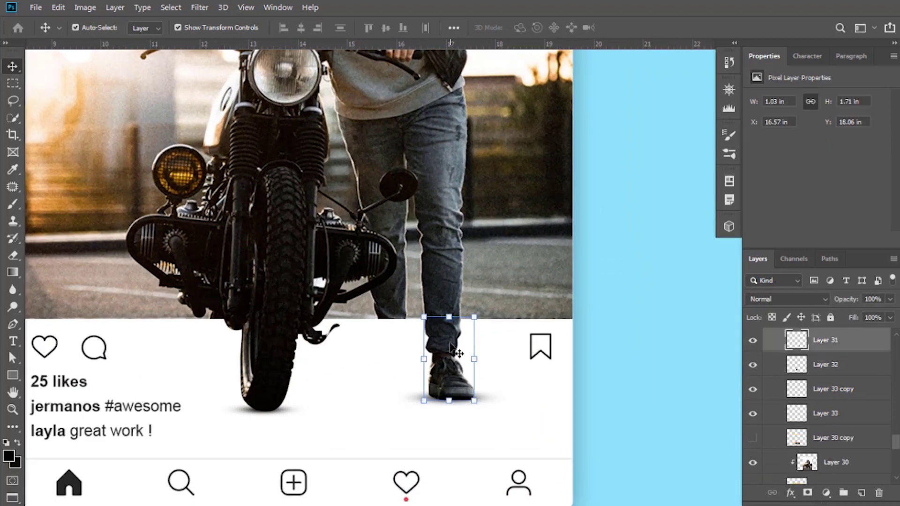
pyautogui.click(792, 493)
pyautogui.click(793, 492)
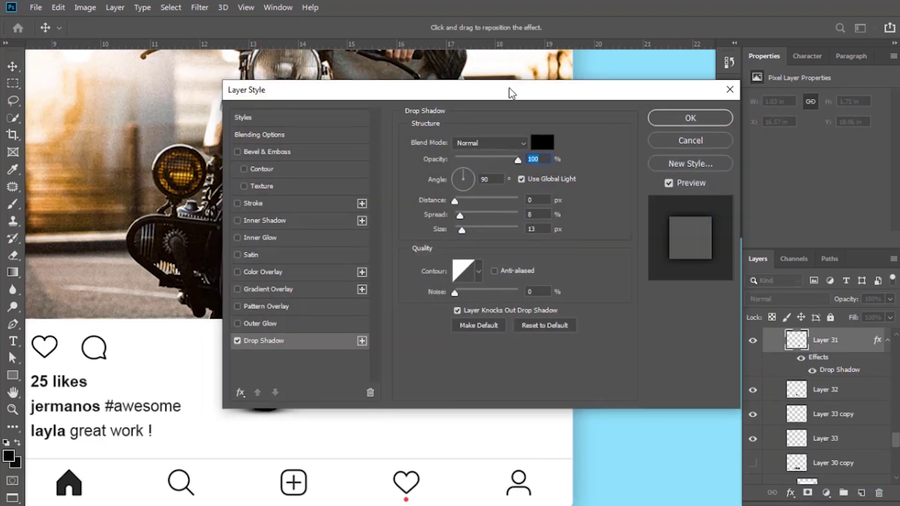
pyautogui.moveTo(511, 93); pyautogui.dragTo(679, 81)
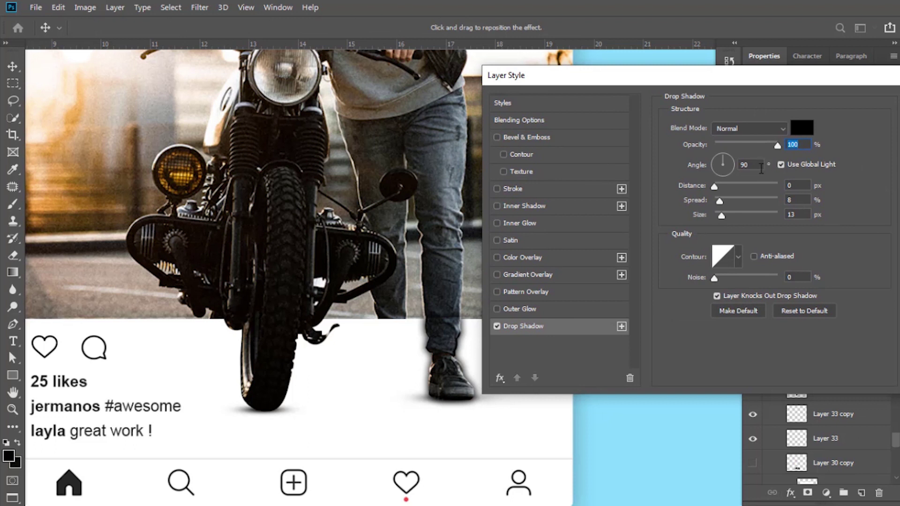
pyautogui.click(742, 142)
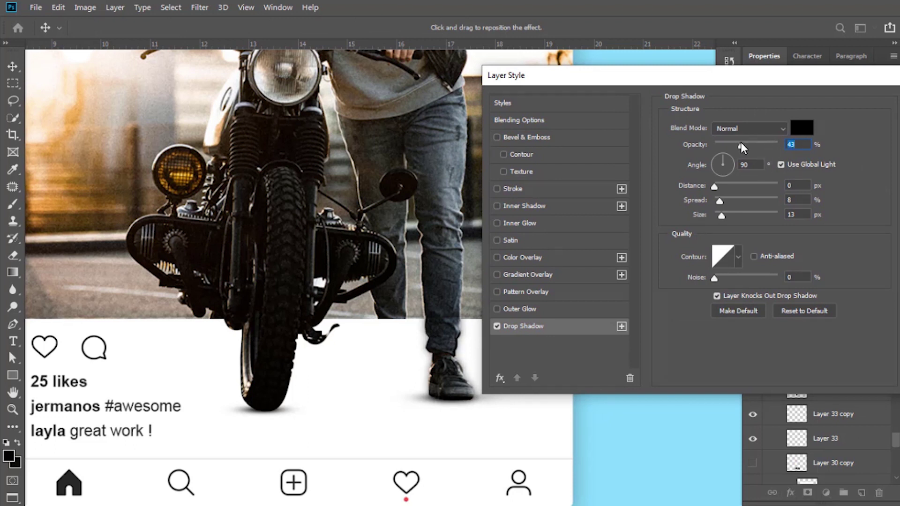
pyautogui.click(721, 216)
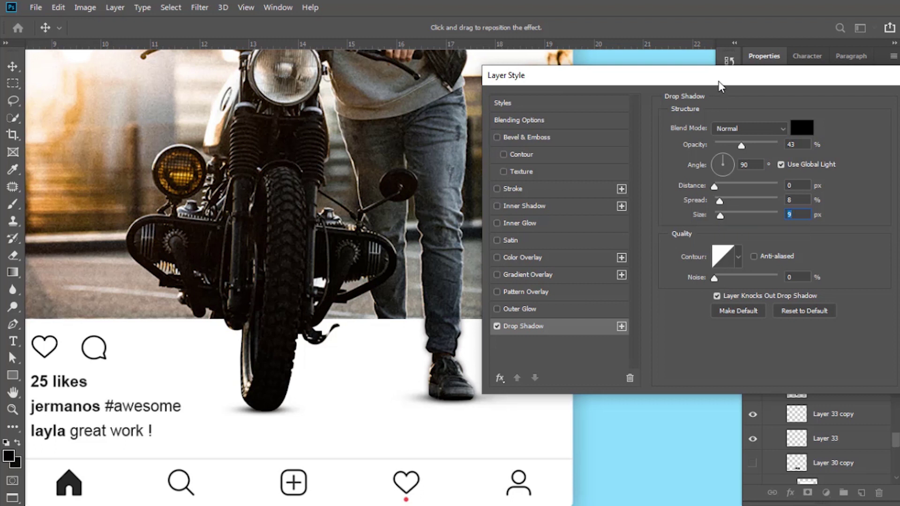
pyautogui.moveTo(577, 83); pyautogui.dragTo(335, 130)
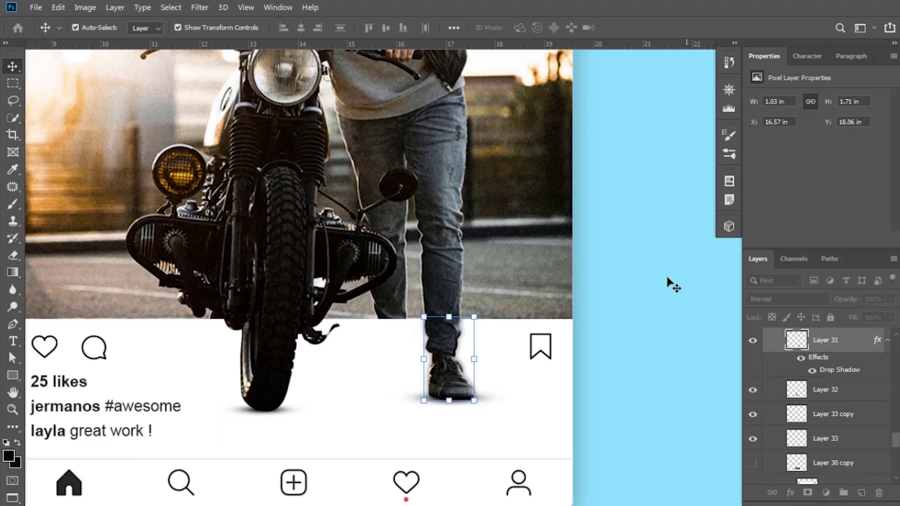
# - Give the front wheel layer, Layer 32, a matching 43% opacity, size 9 Drop Shadow, then zoom out
pyautogui.click(268, 373)
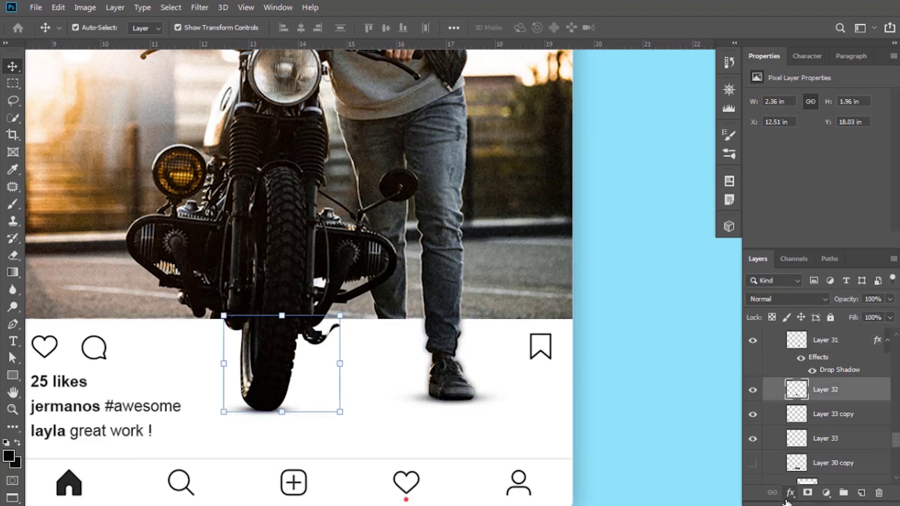
pyautogui.click(790, 493)
pyautogui.click(800, 491)
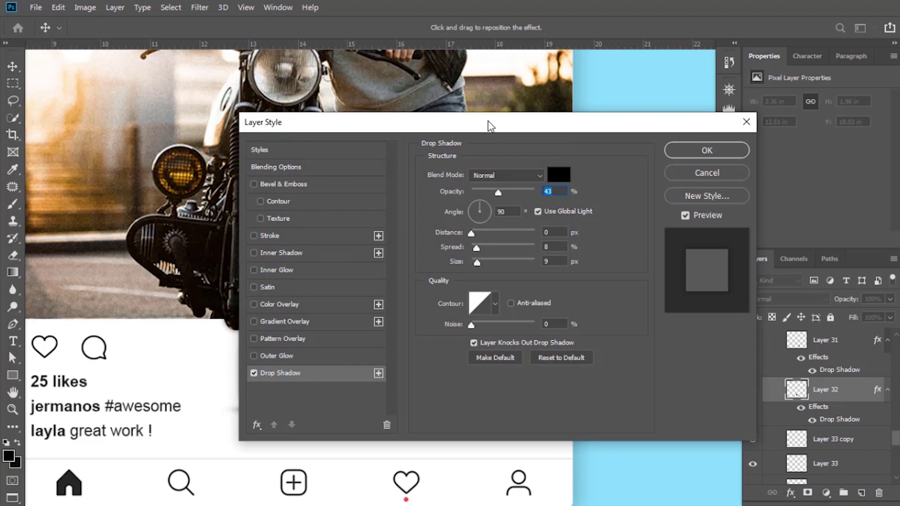
pyautogui.moveTo(488, 126); pyautogui.dragTo(651, 107)
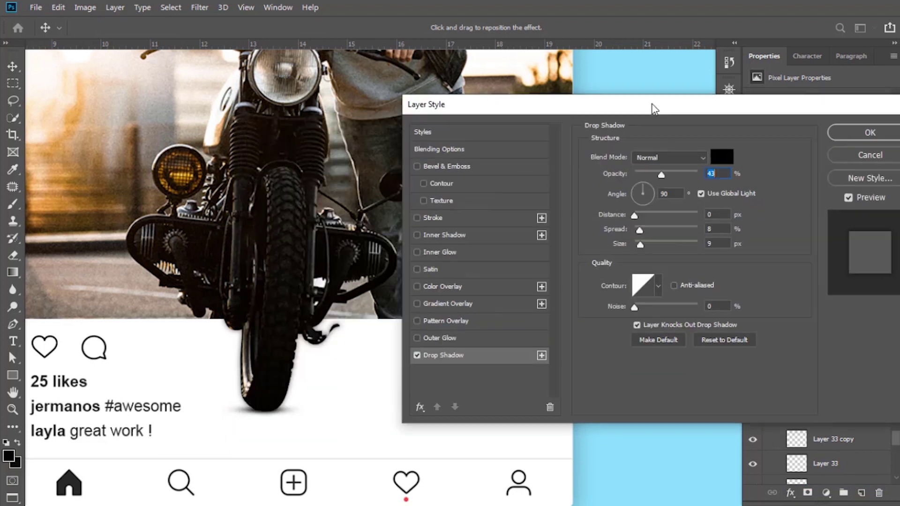
pyautogui.click(856, 136)
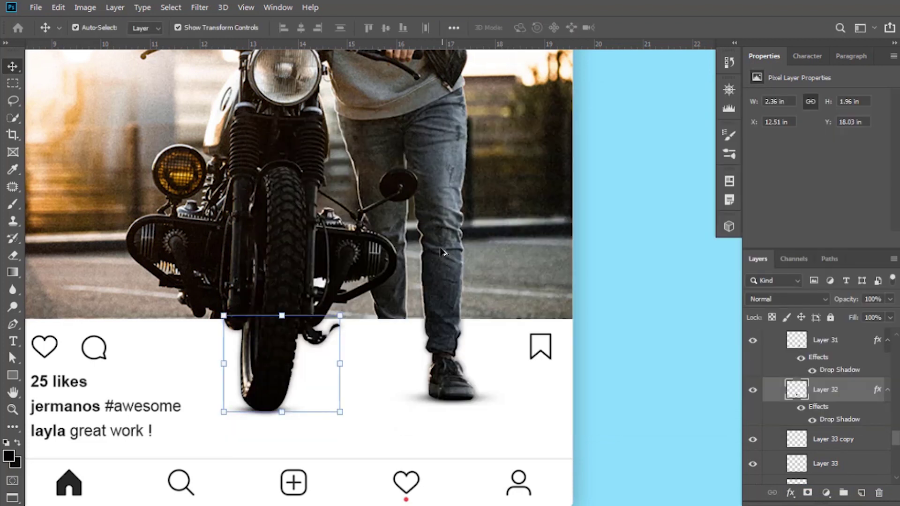
pyautogui.hotkey('ctrl', '-')
pyautogui.hotkey('ctrl', '-')
pyautogui.hotkey('ctrl', '-')
pyautogui.click(637, 244)
pyautogui.hotkey('ctrl', '0')
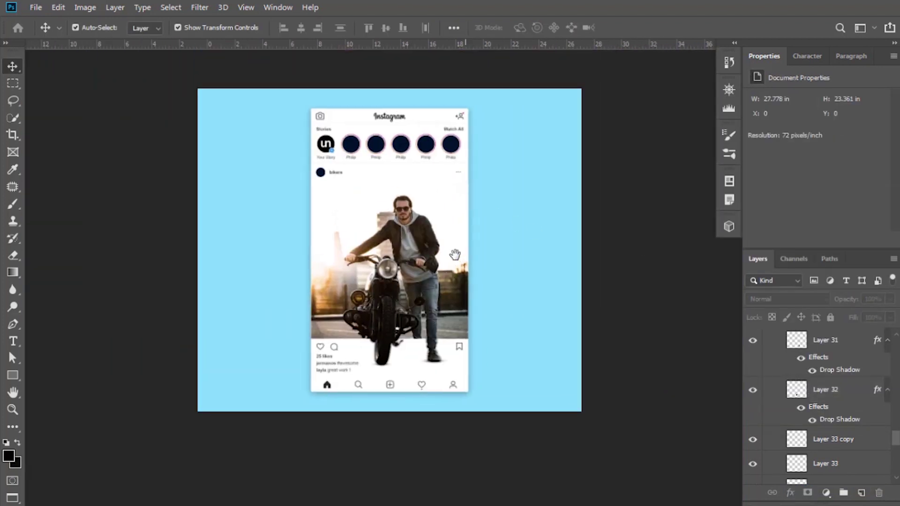